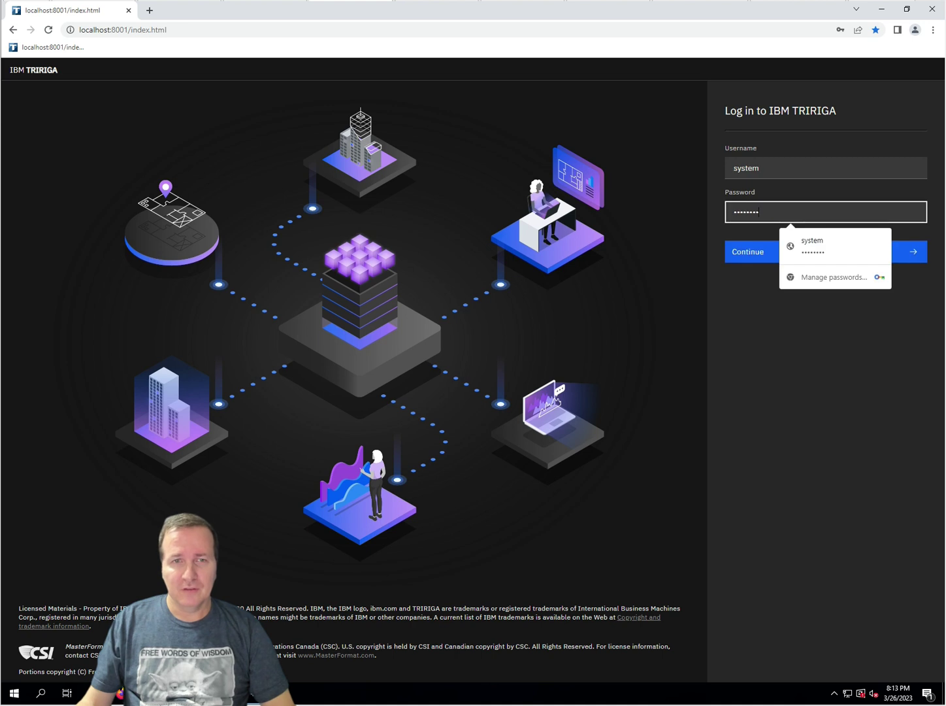
Log in to IBM TRIRIGA with the prefilled credentials and open the Lists manager from Tools.
left_click(732, 309)
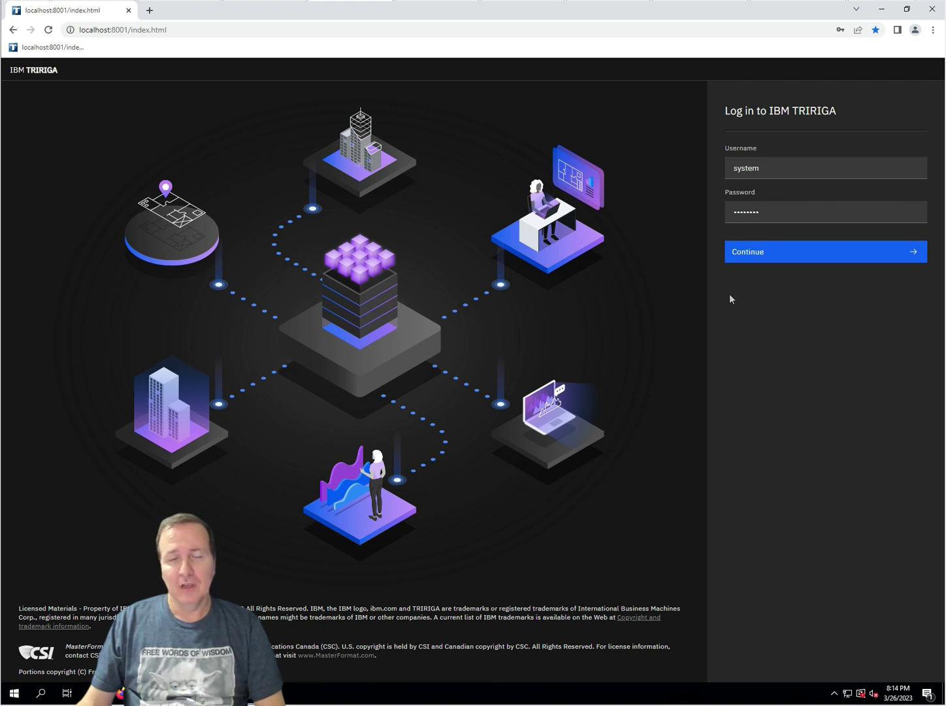
left_click(806, 245)
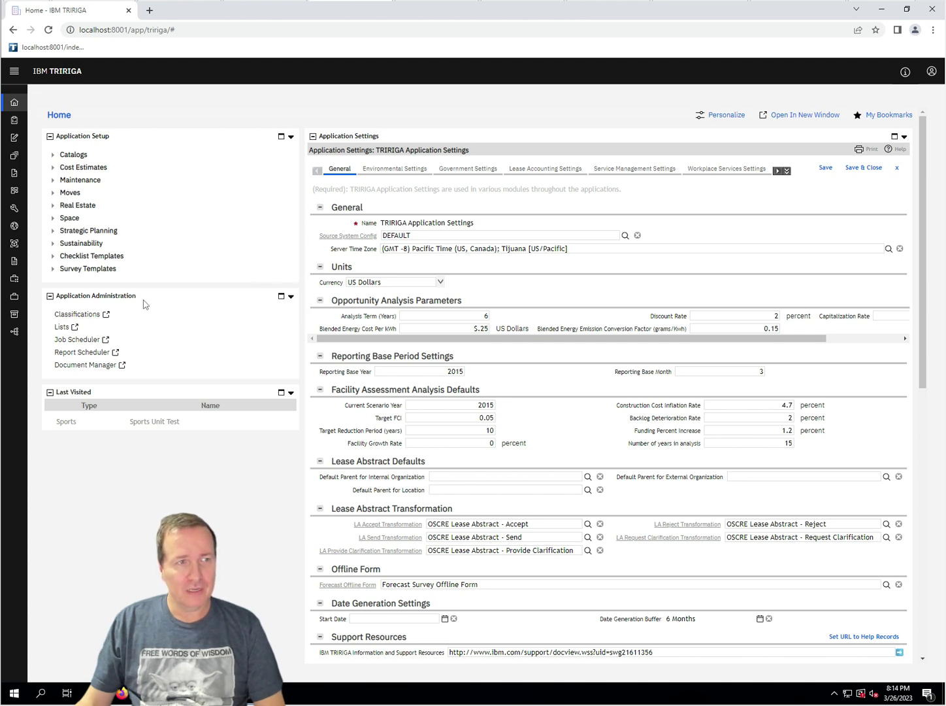
left_click(40, 313)
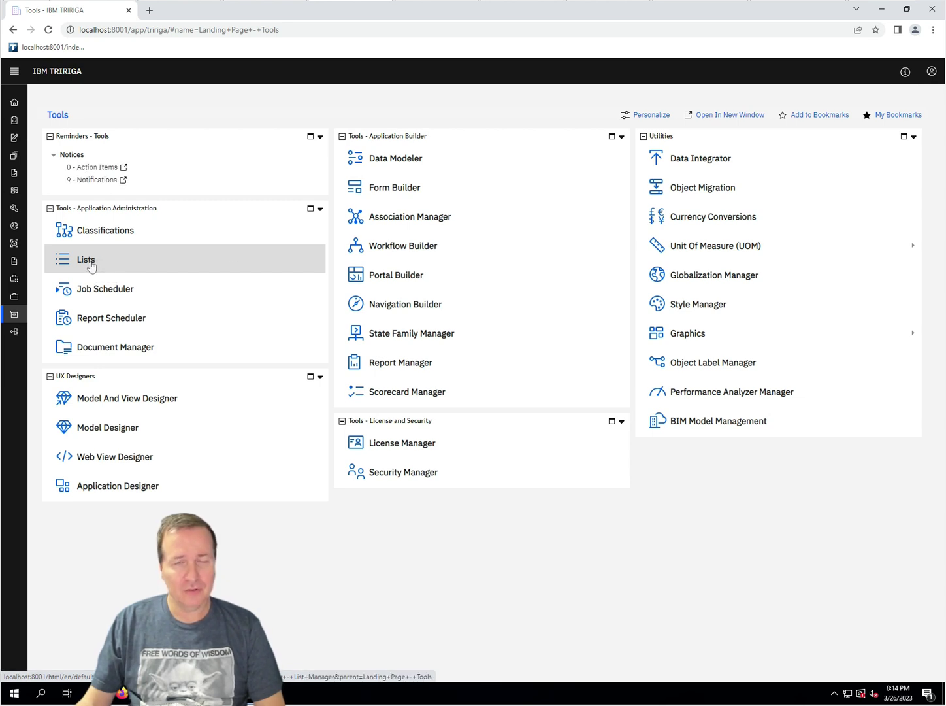
left_click(85, 260)
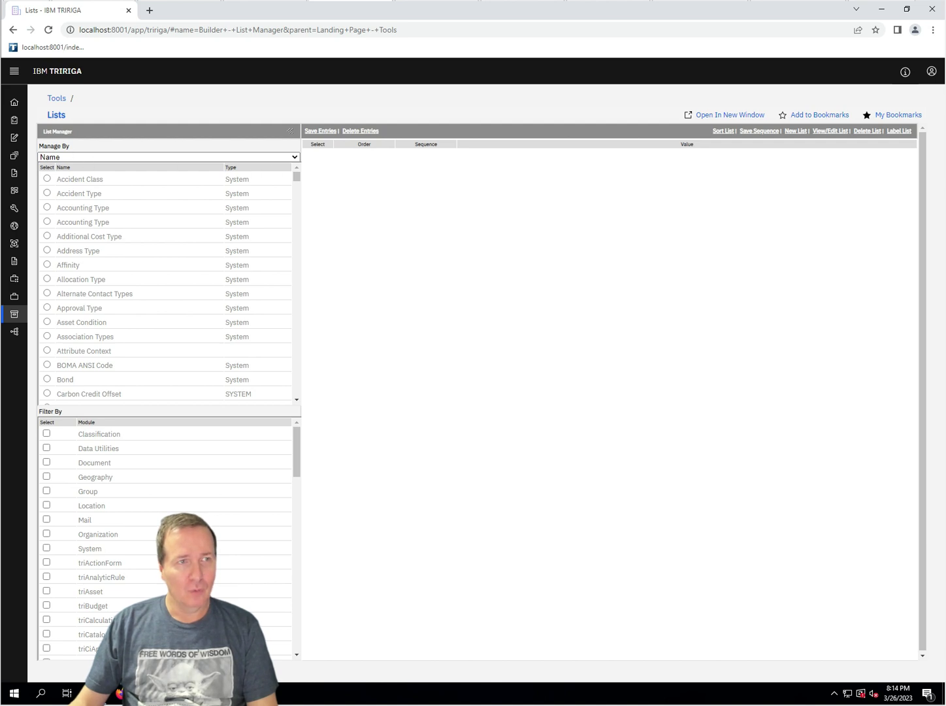
left_click(294, 157)
left_click(296, 160)
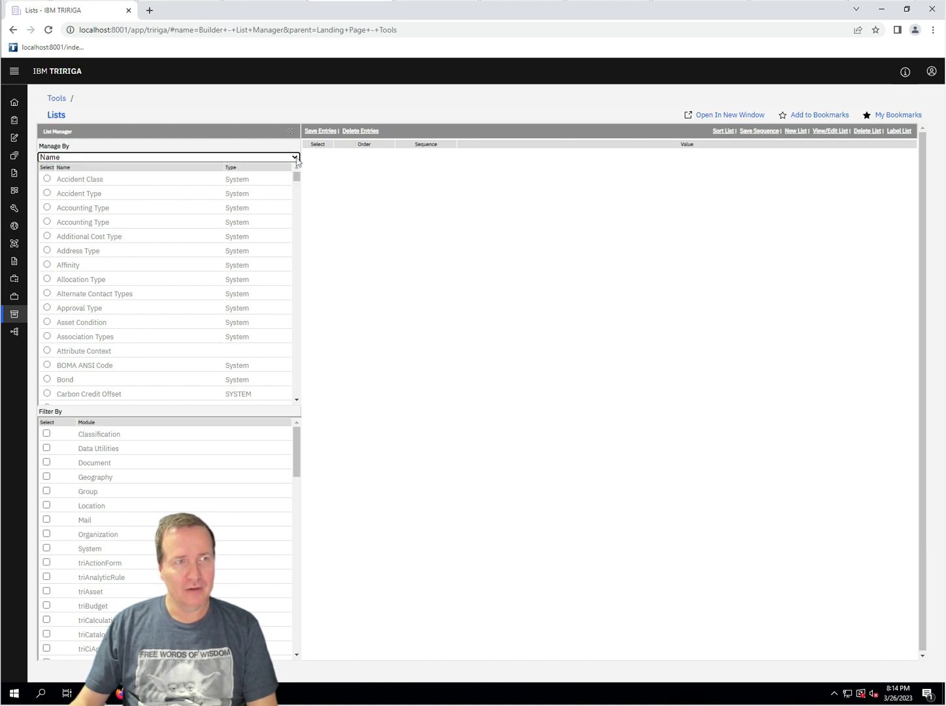
left_click_drag(295, 181, 322, 152)
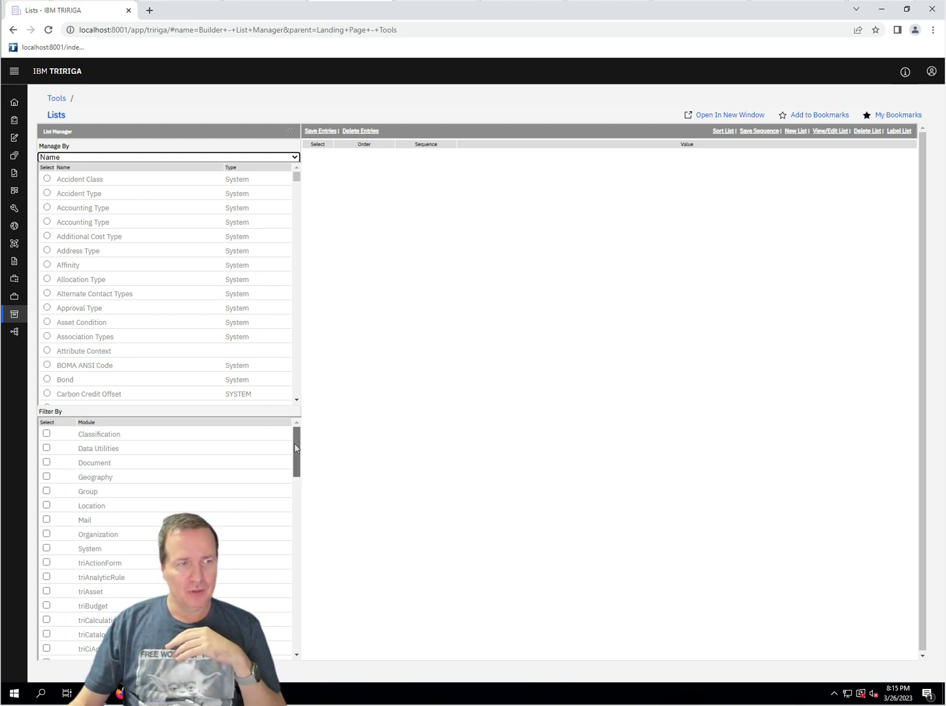
mouse_move(295, 445)
left_mouse_down()
mouse_move(295, 461)
mouse_move(295, 447)
left_mouse_up()
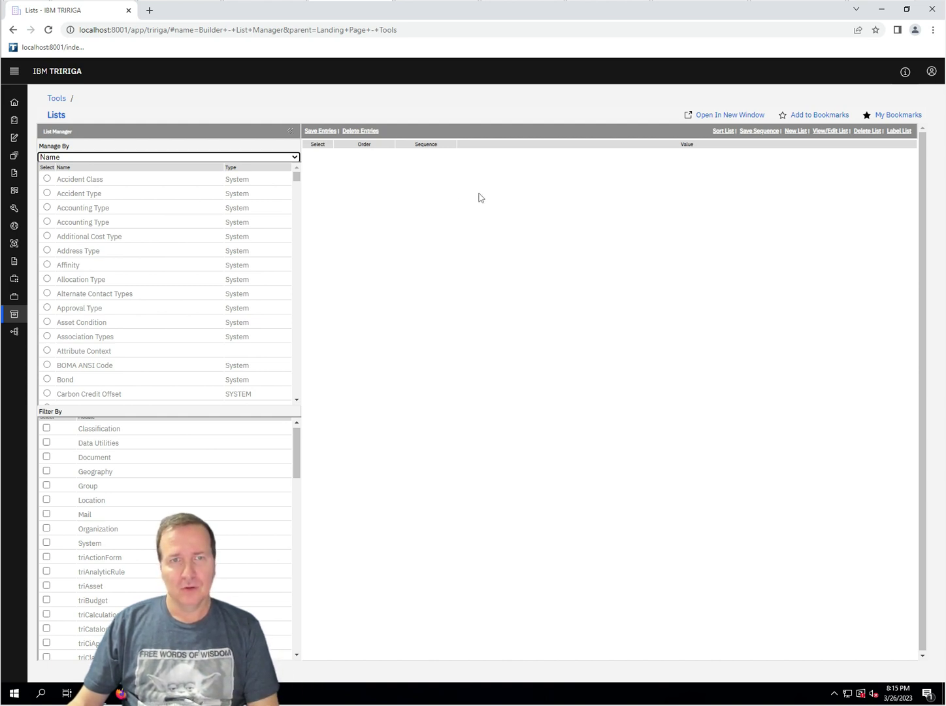
Start a new list and name it cstSportsType.
left_click(790, 133)
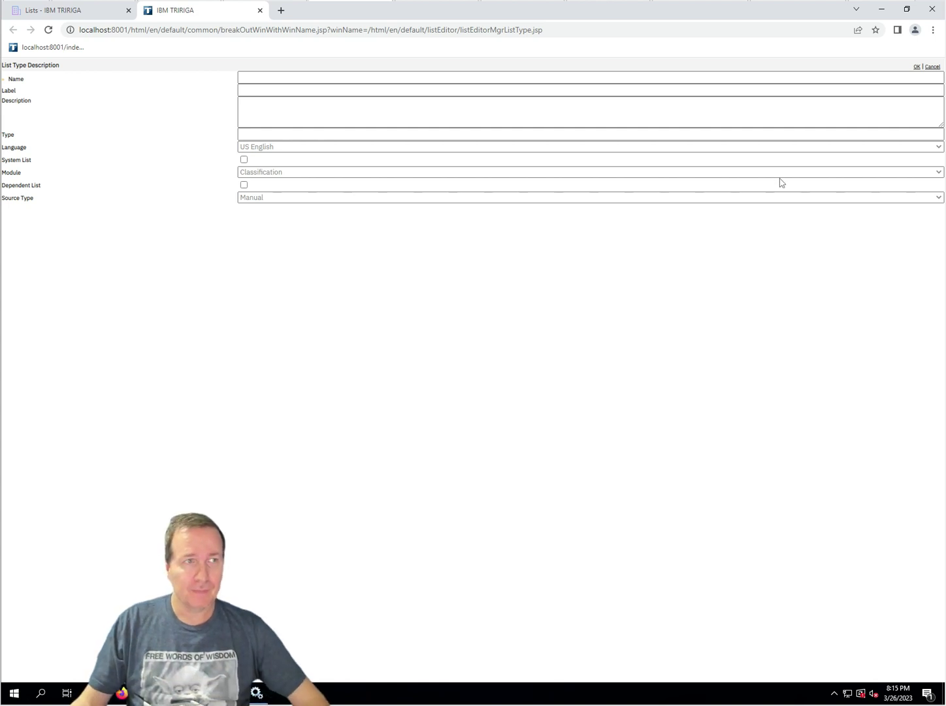
left_click(414, 77)
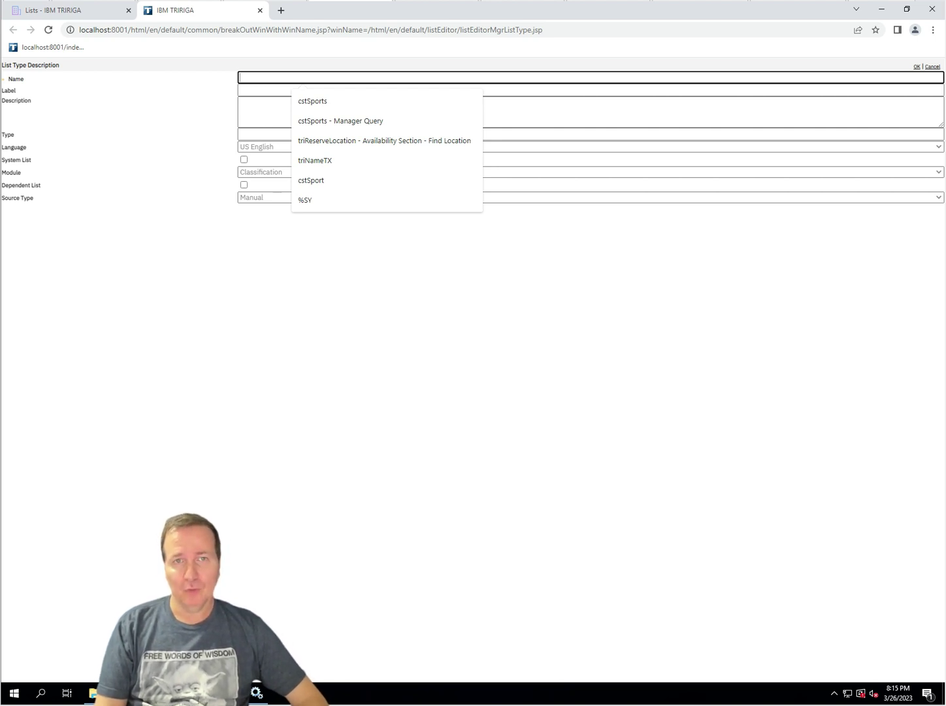
type("cst")
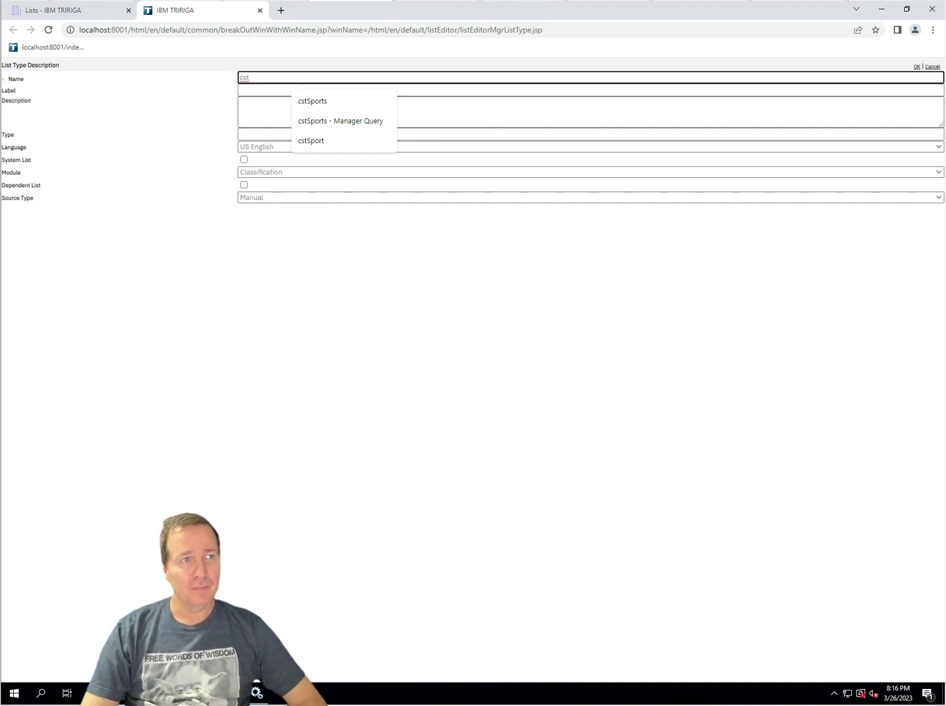
type("Sport")
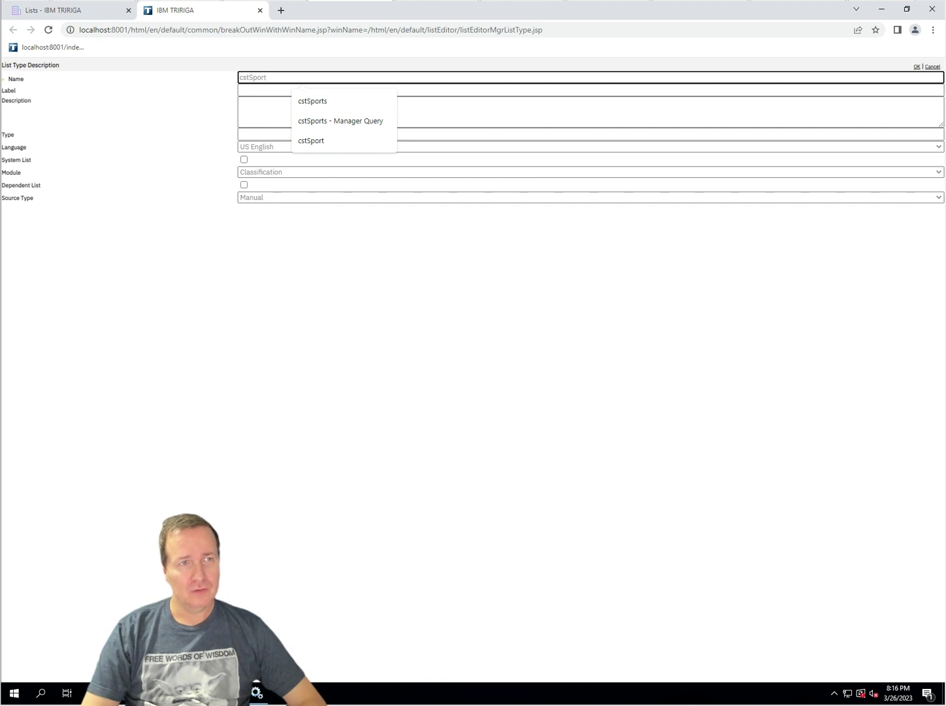
type("sType")
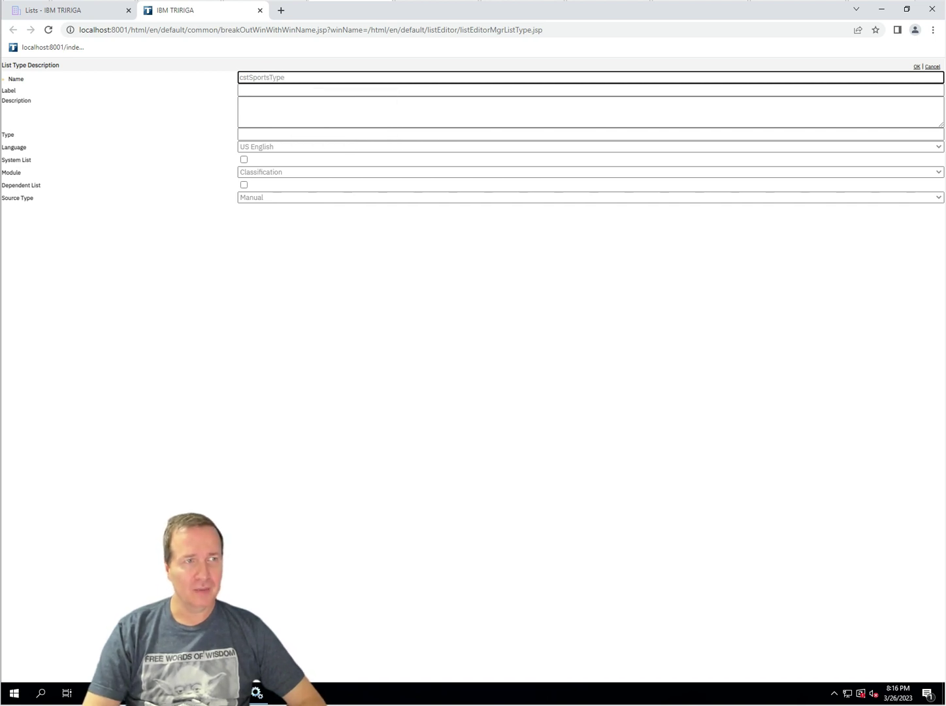
Give the new list the label "Sports Type" and the description "What type of sport it is.".
left_click(239, 90)
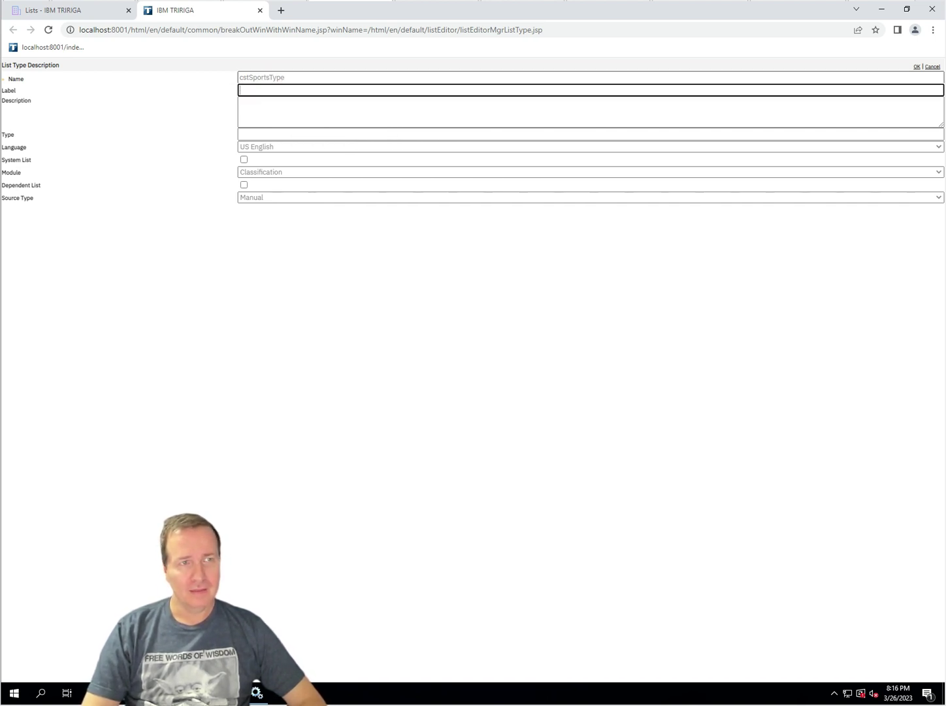
type("Sports Typ")
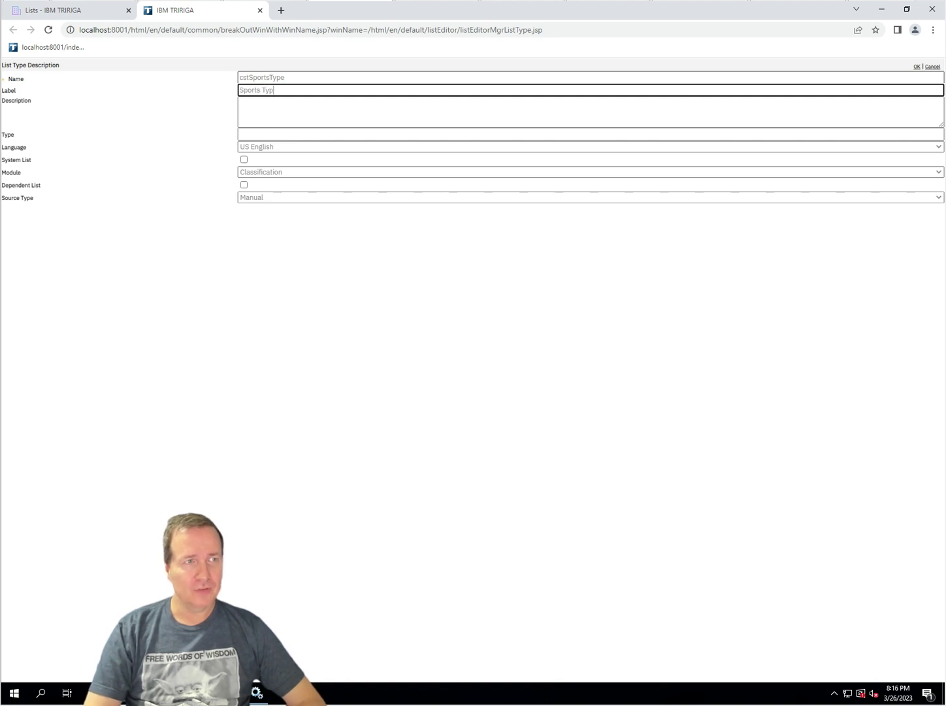
type("e")
key("Tab")
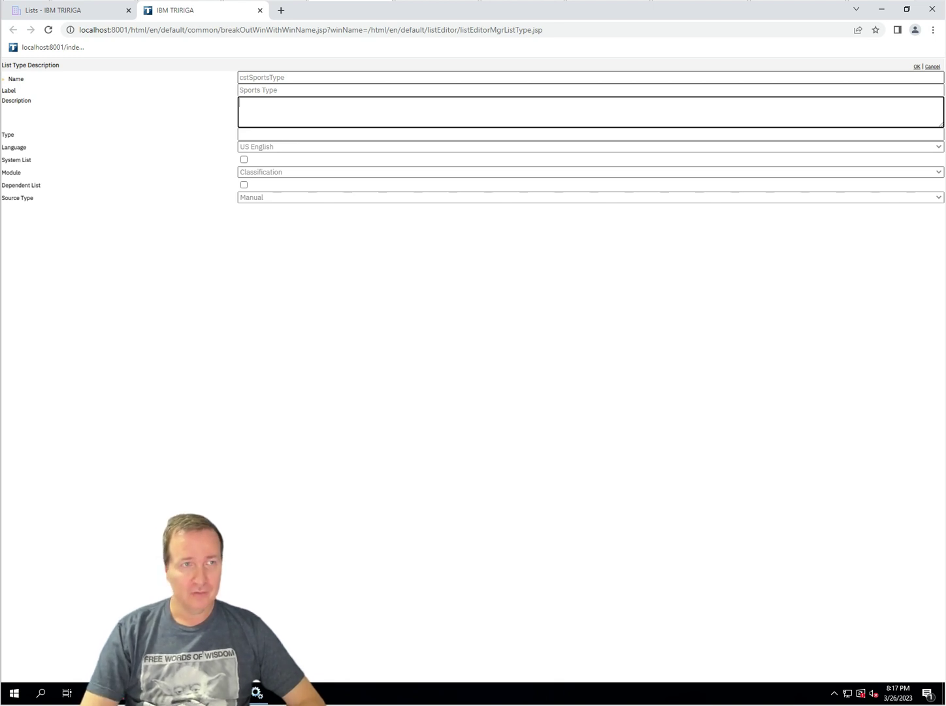
type("W")
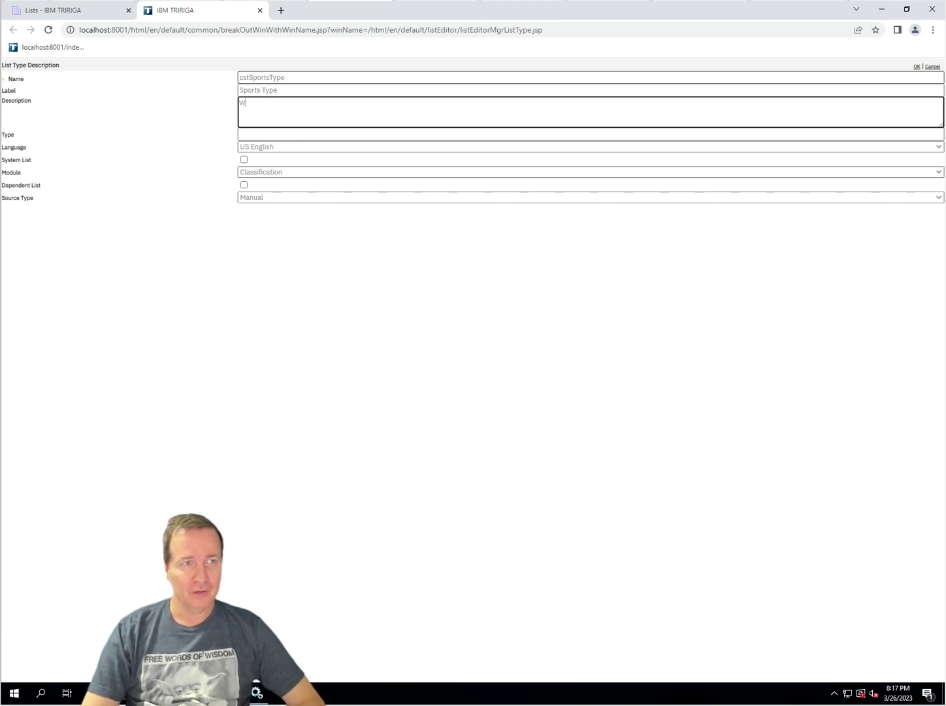
type("hat type of sport")
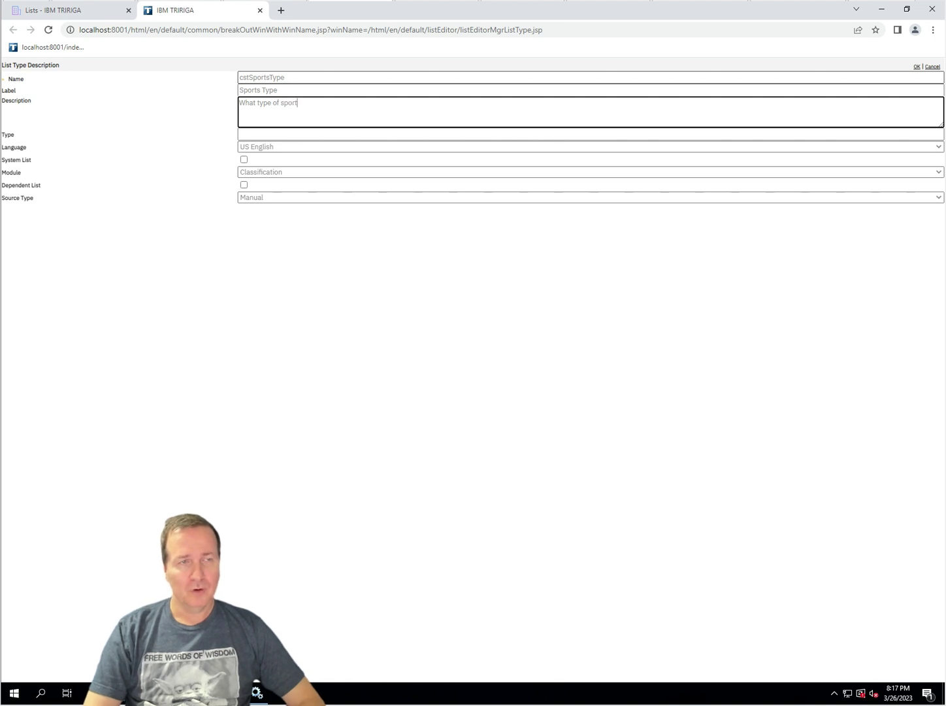
type(" it si")
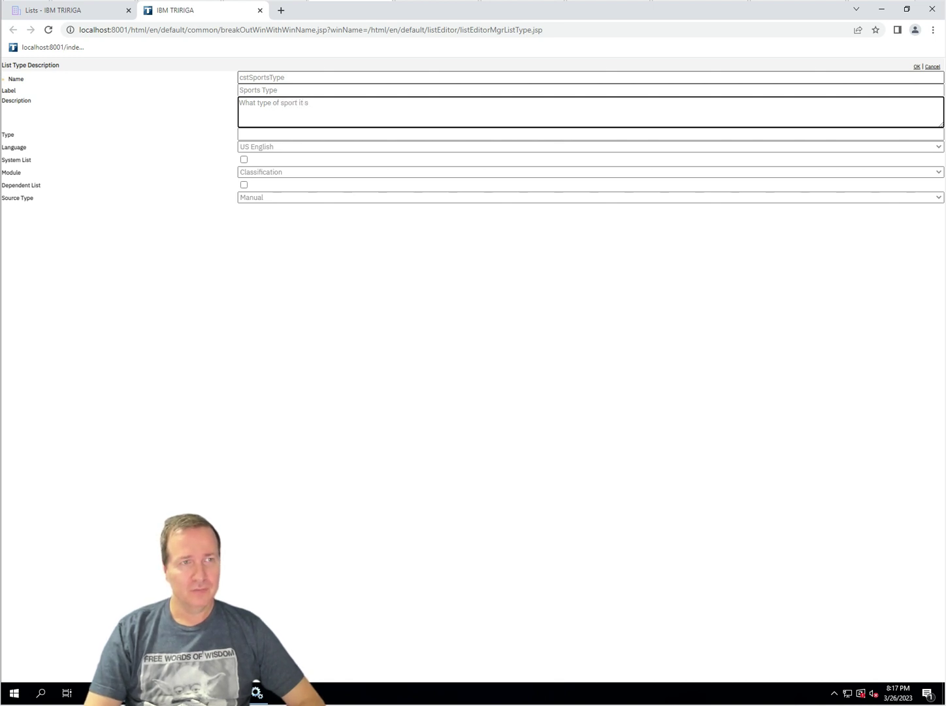
key("BackSpace")
type("is.")
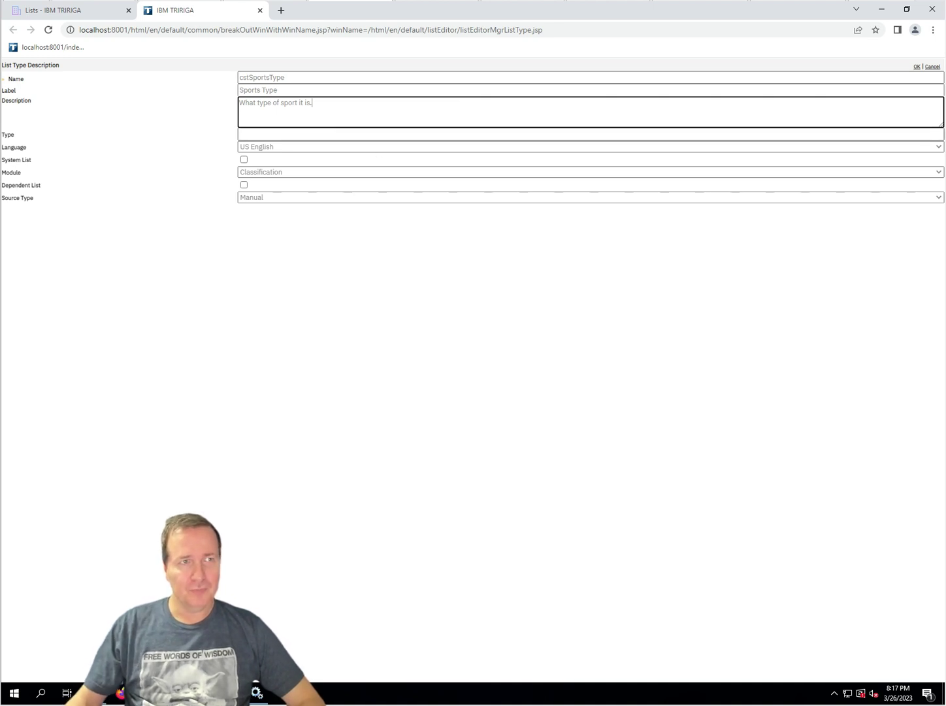
Set the list's type to CUSTOM and assign it to the cstSports module.
left_click(77, 13)
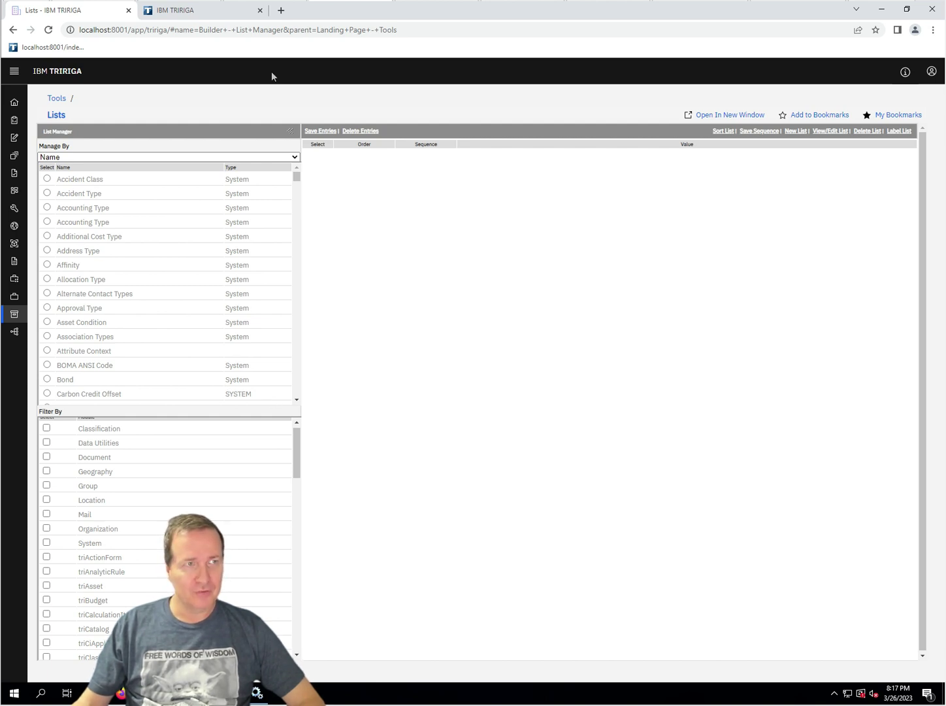
left_click(213, 13)
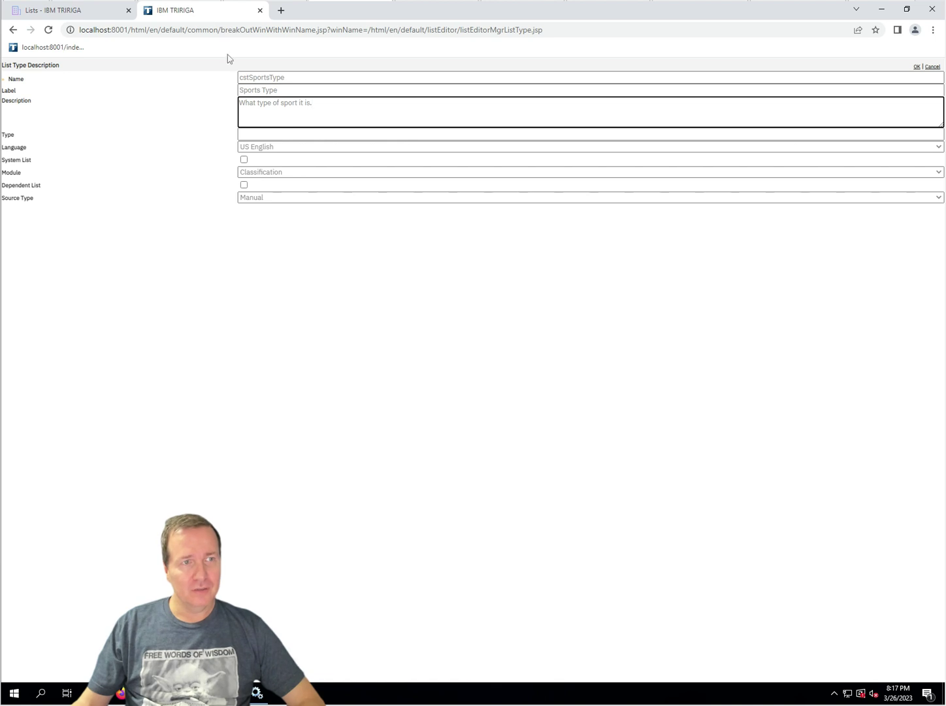
left_click(587, 134)
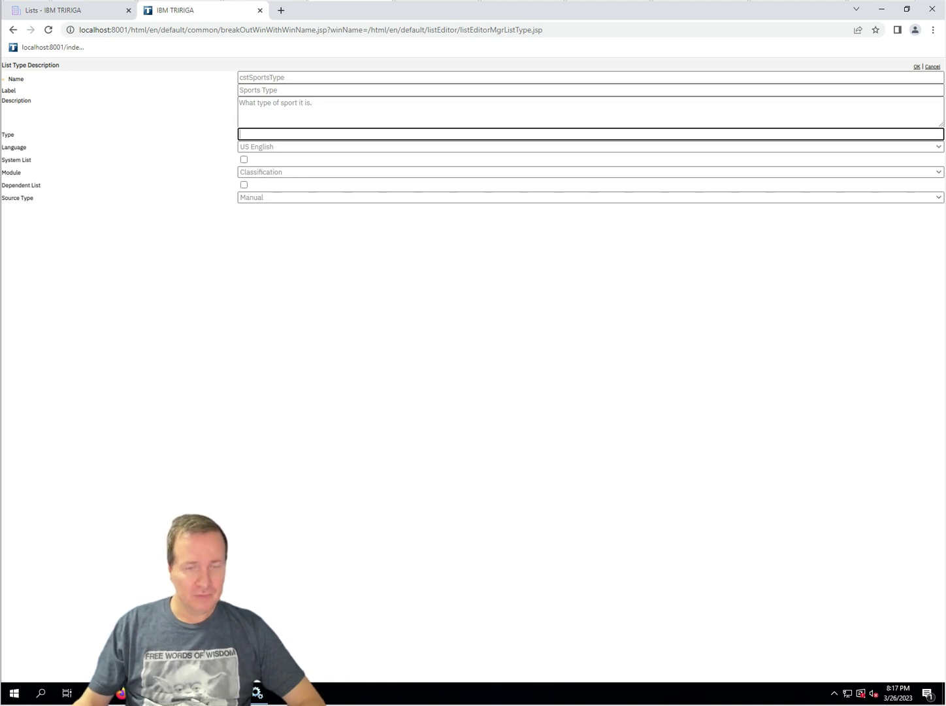
type("CUSTOM")
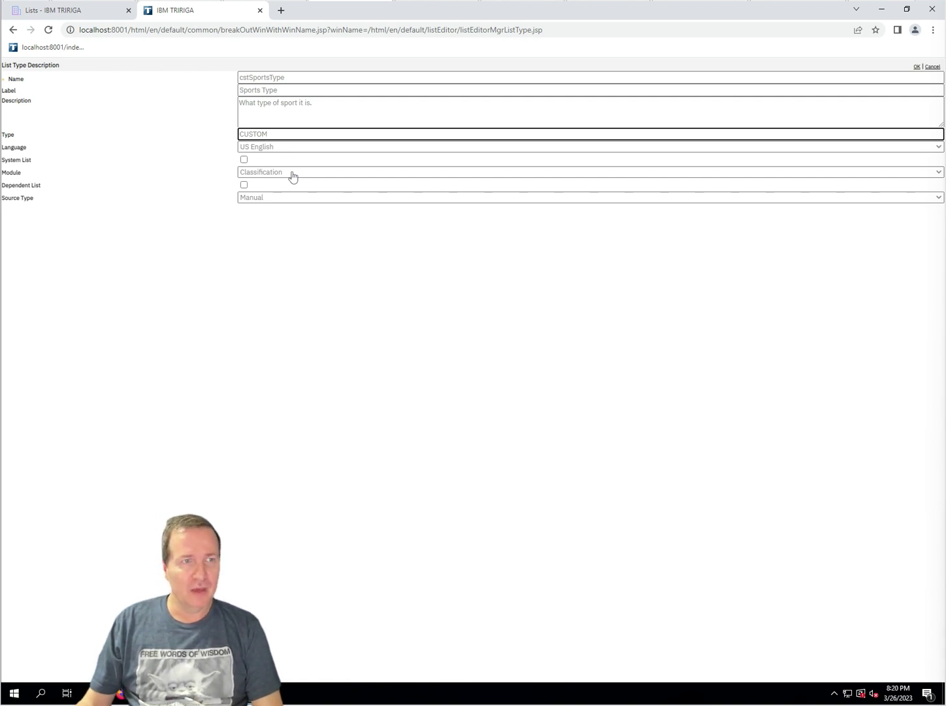
left_click(272, 171)
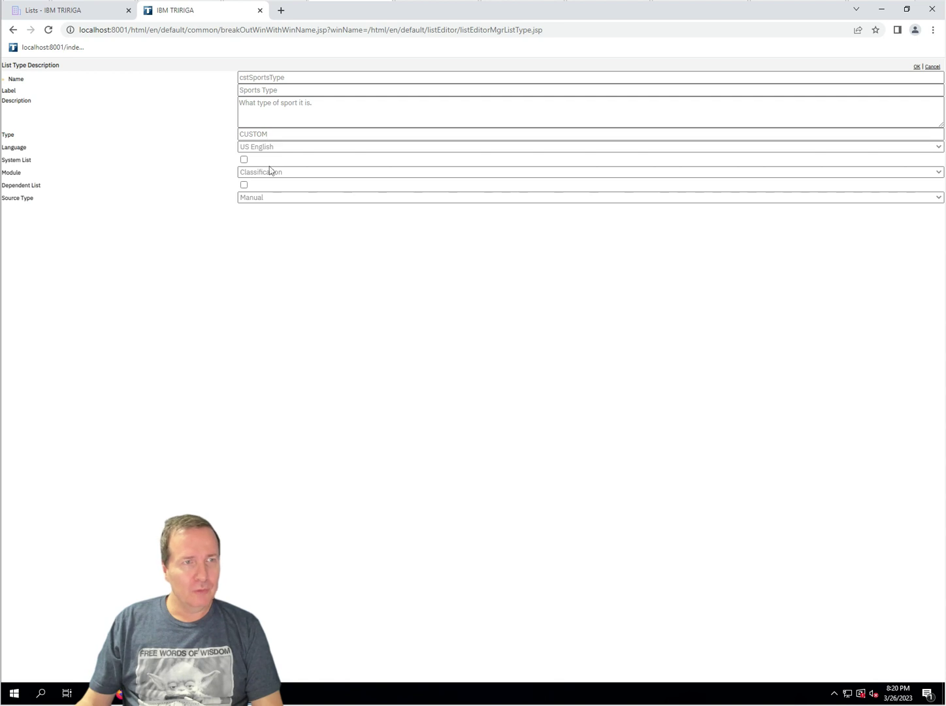
left_click(305, 171)
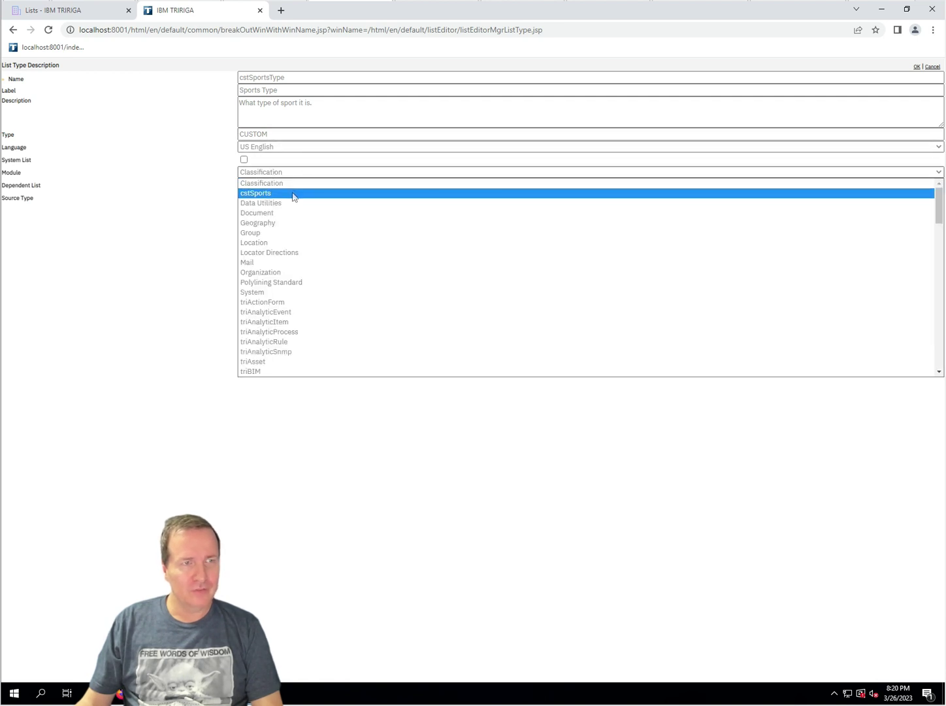
left_click(293, 194)
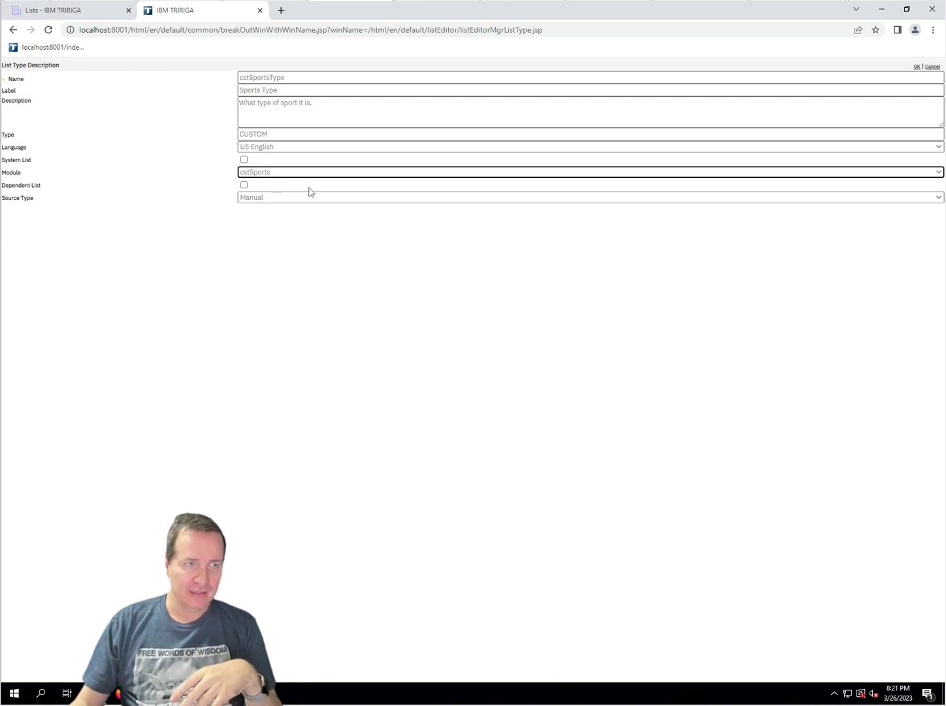
Toggle the Dependent List option on and back off, and keep Manual as the source type.
left_click(244, 186)
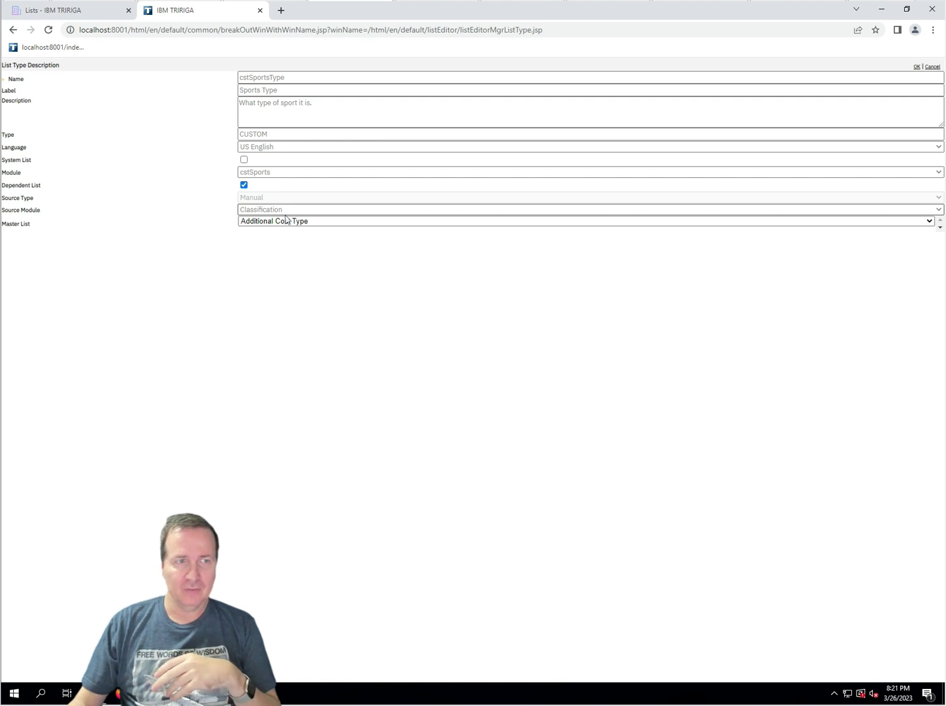
left_click(244, 185)
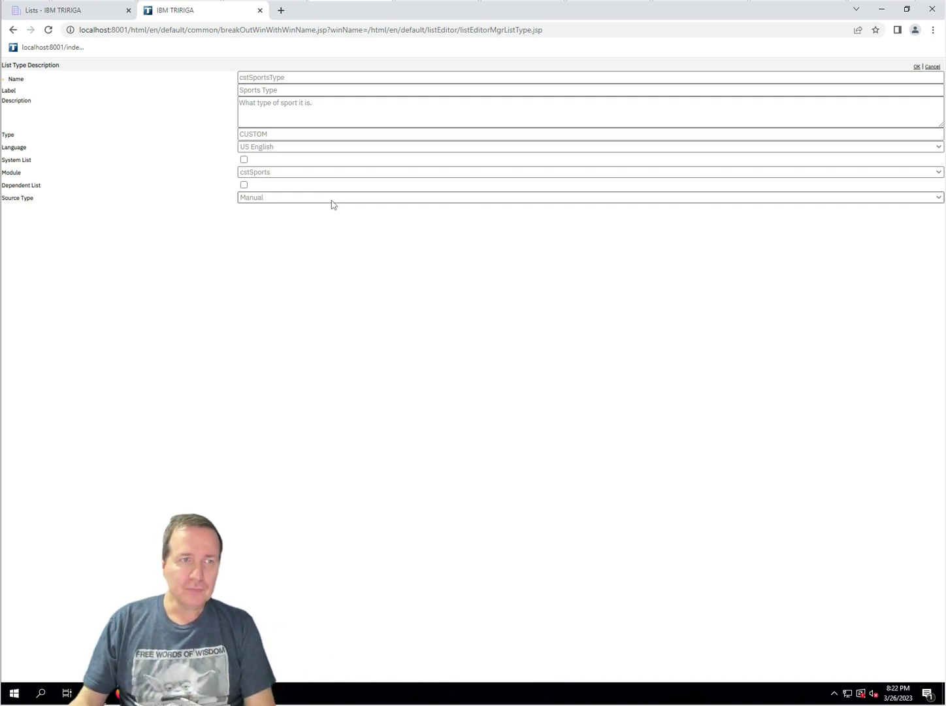
left_click(332, 198)
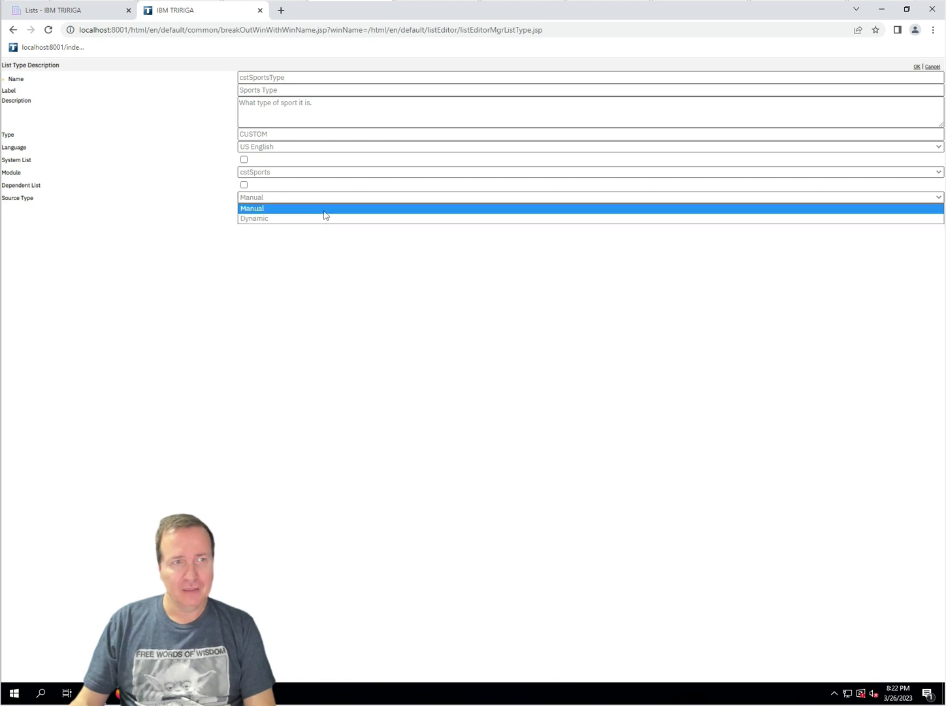
left_click(325, 210)
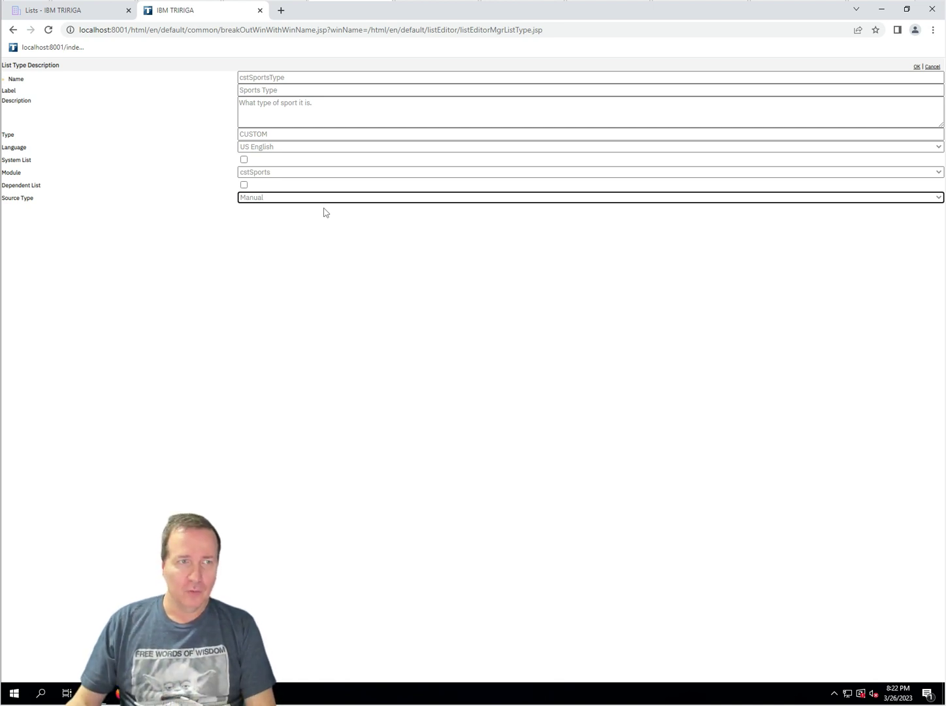
Set the list's source type to Dynamic and choose triStatus as the object type under the Classification source module.
left_click(338, 198)
left_click(320, 221)
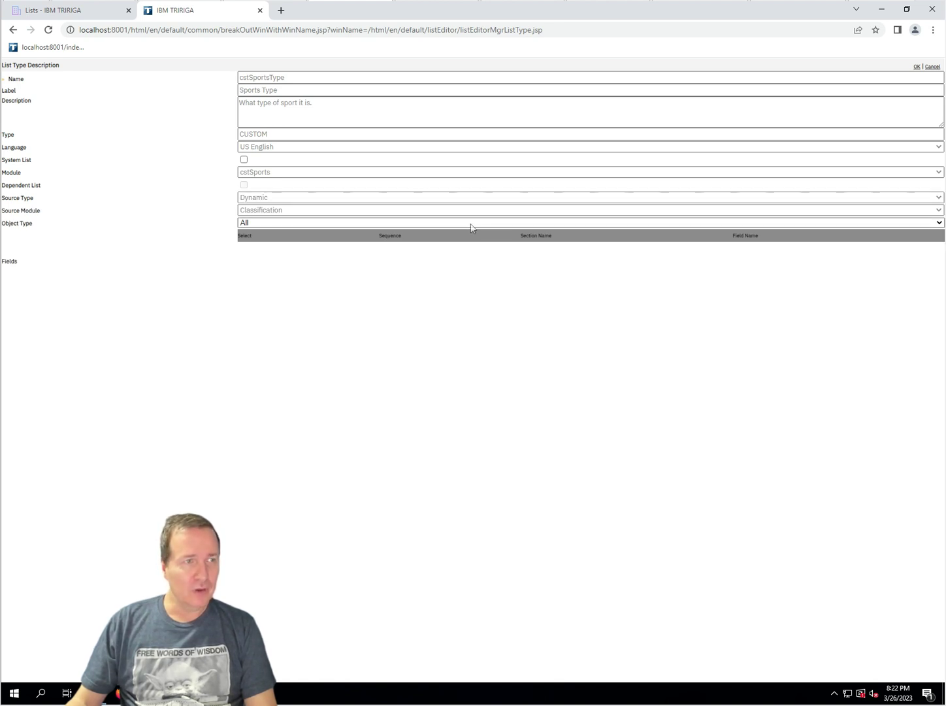
left_click(907, 223)
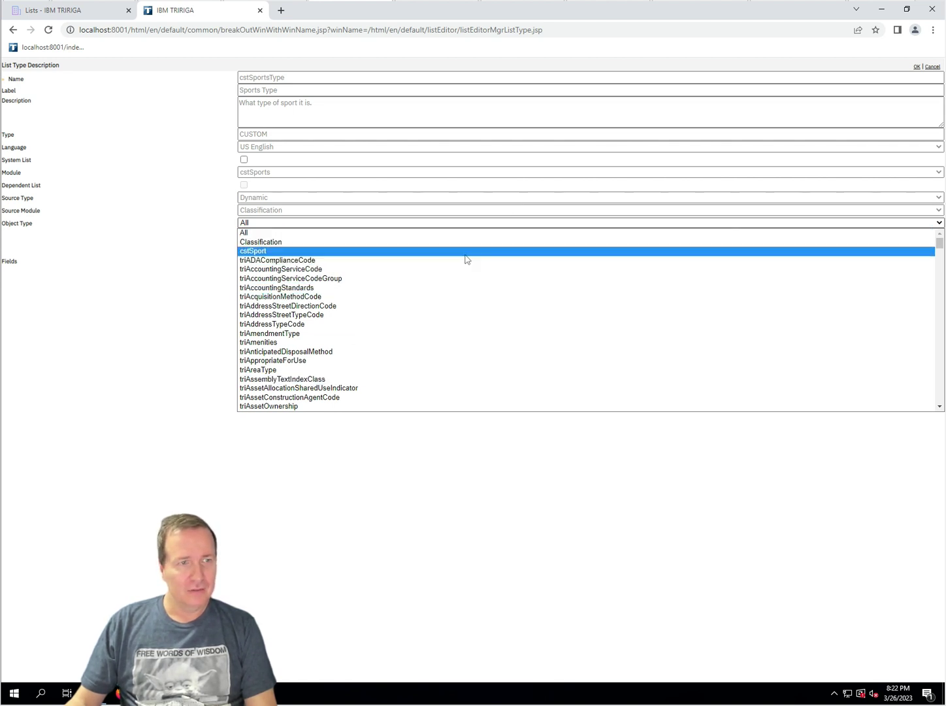
scroll(465, 260, "down", 7)
left_click_drag(939, 260, 915, 397)
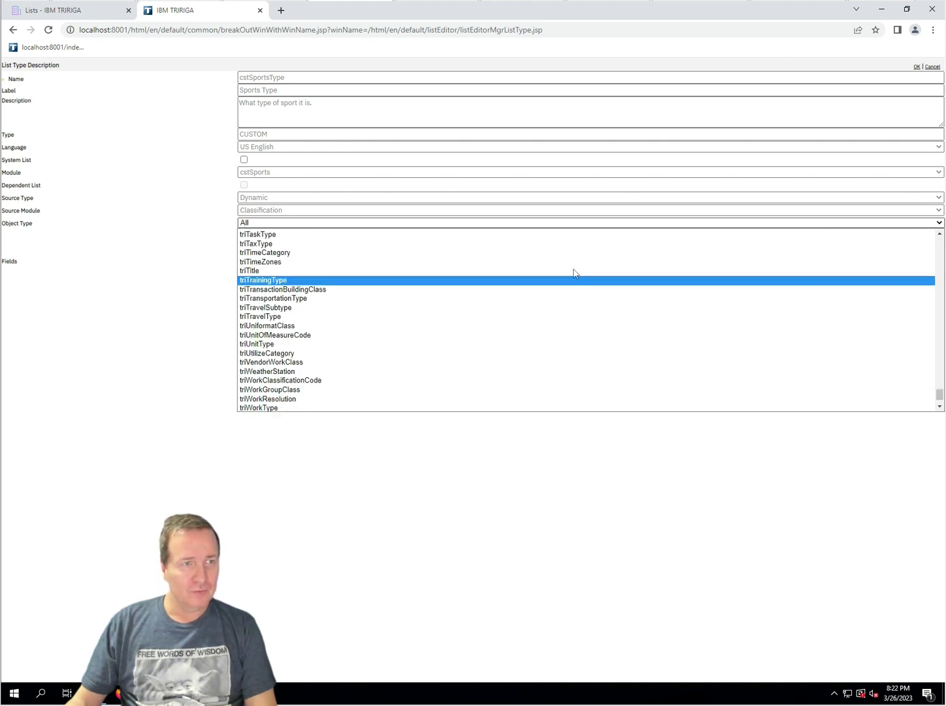
scroll(573, 273, "up", 4)
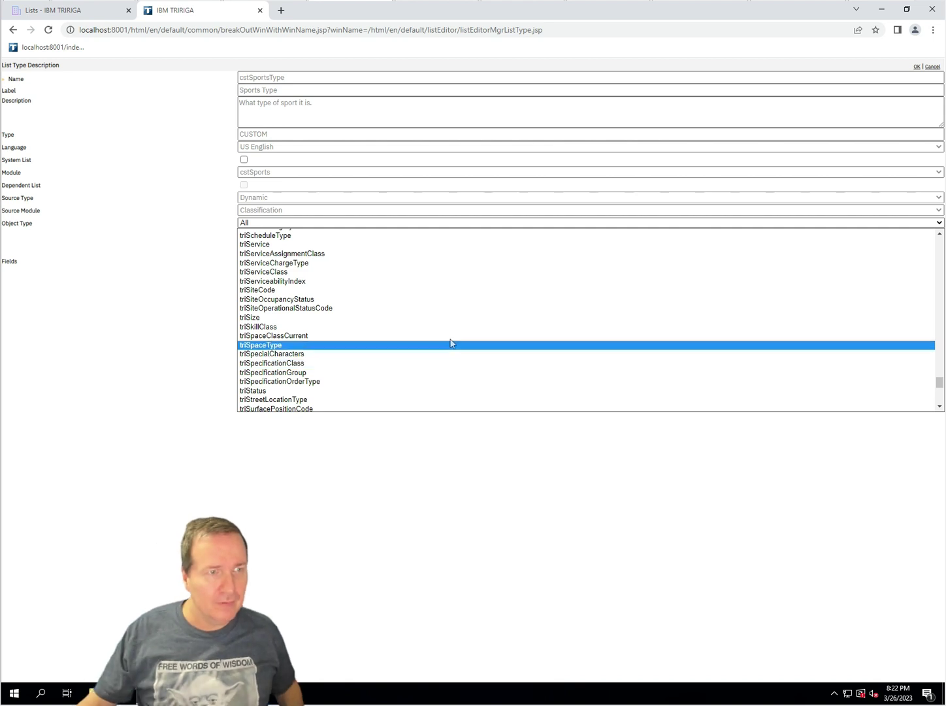
left_click(302, 391)
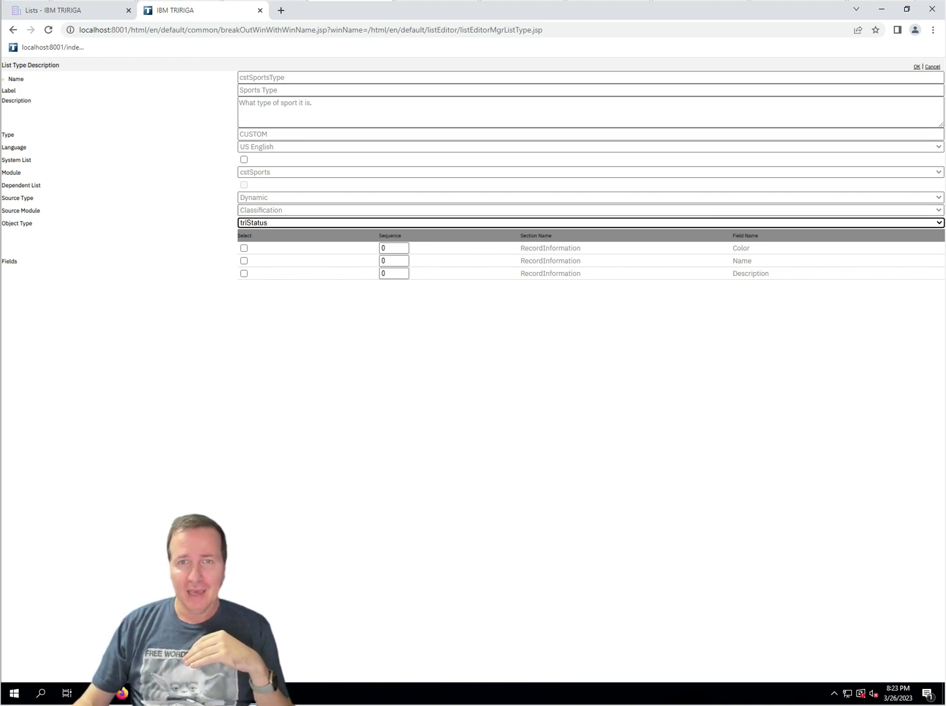
Set the list's source type back to Manual and confirm the new cstSportsType list.
left_click(811, 198)
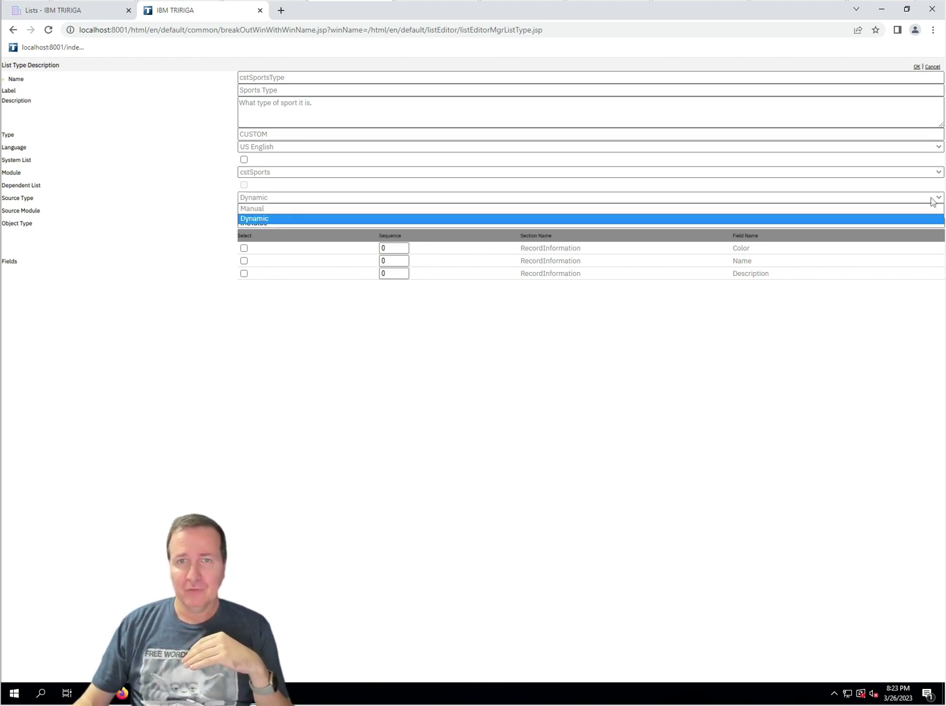
left_click(679, 208)
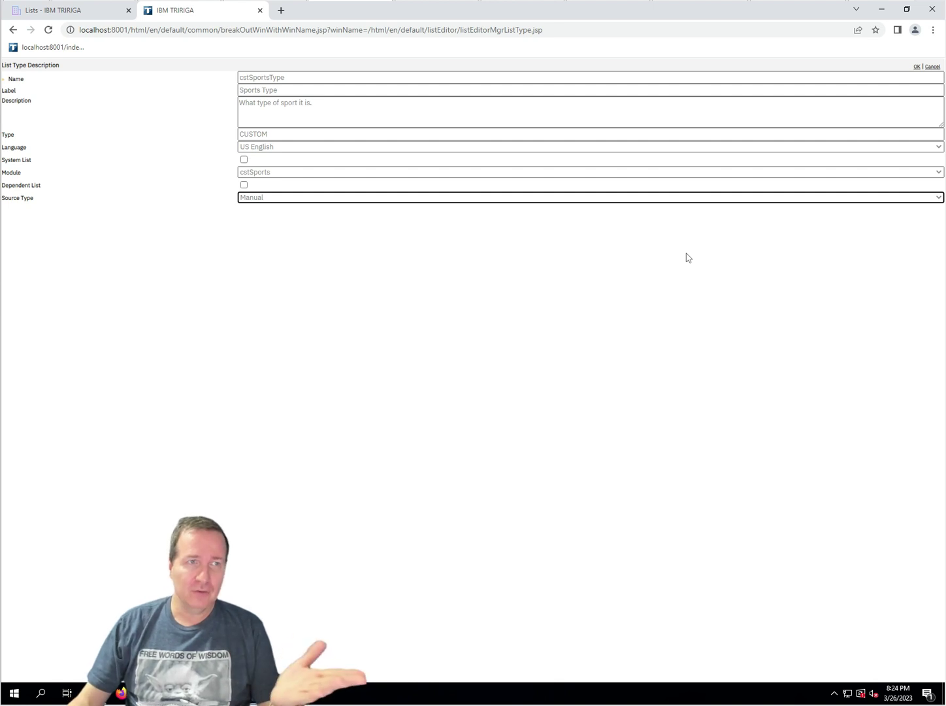
left_click(918, 66)
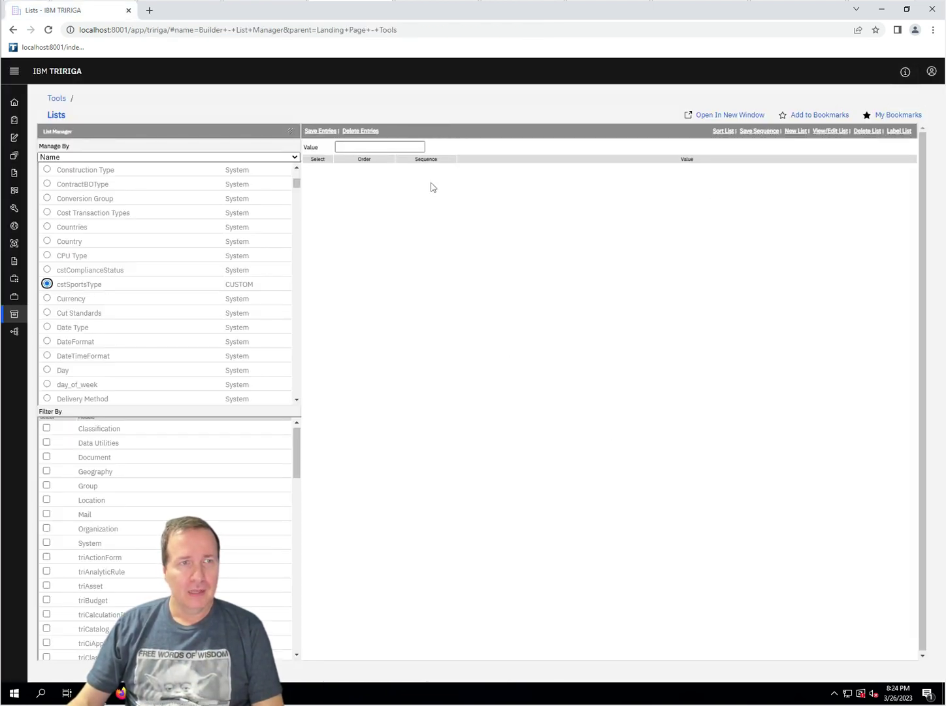
Add the values Individual and Team to the cstSportsType list and save the entries.
left_click(353, 146)
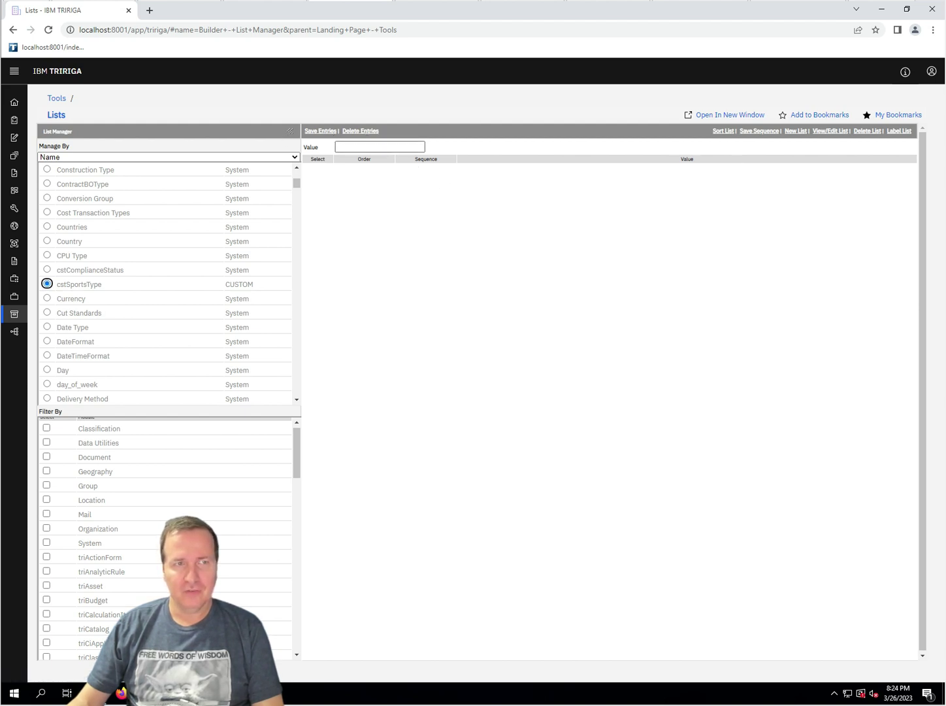
left_click(379, 146)
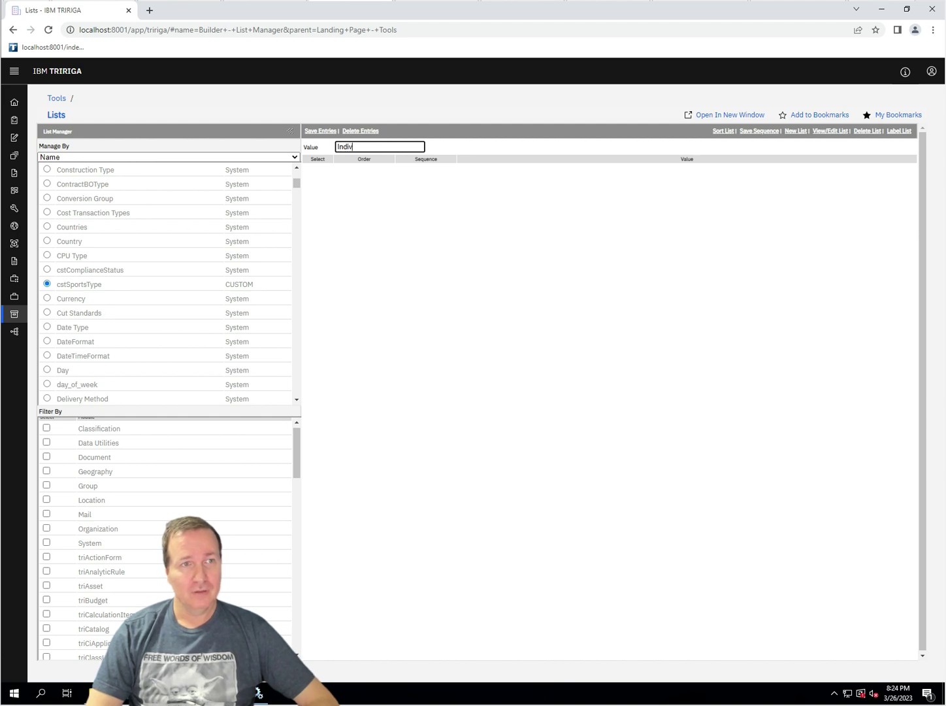
type("idual")
key("Return")
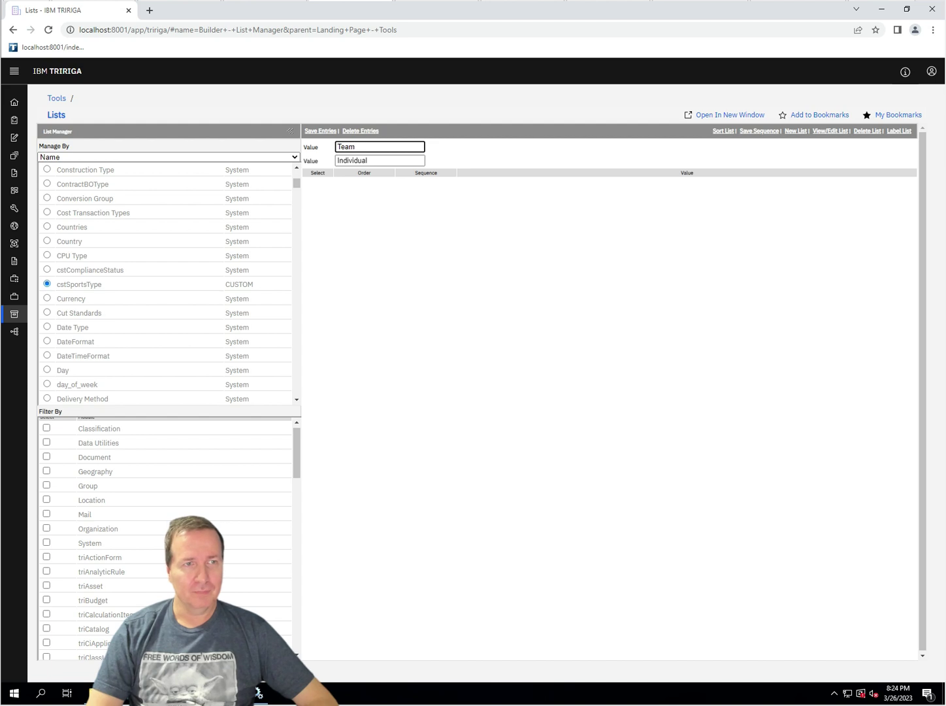
type("Team")
key("Return")
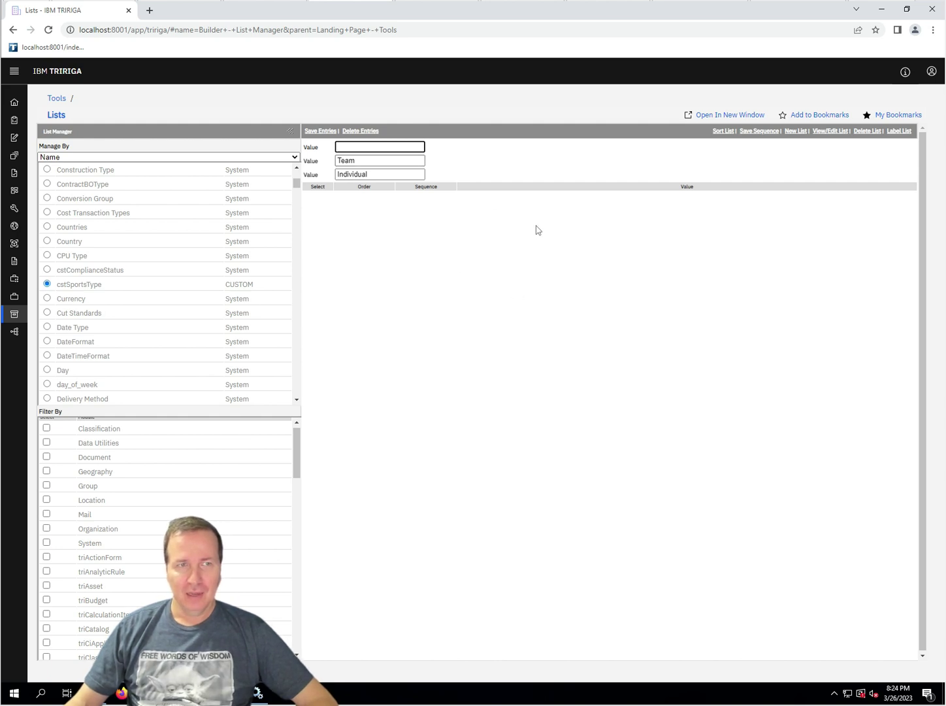
left_click(325, 134)
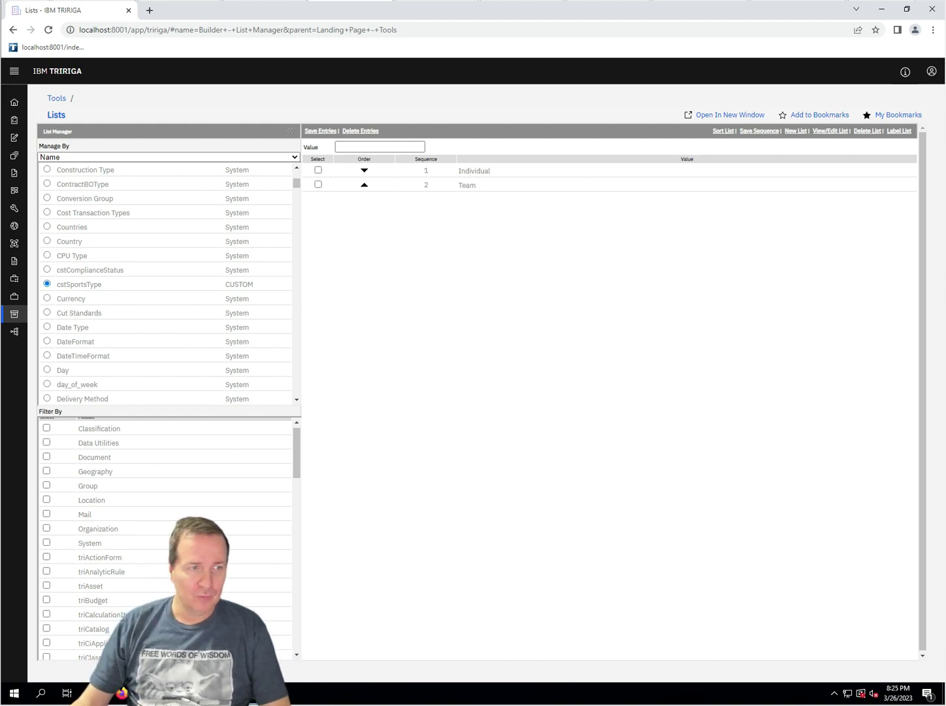
Filter the lists by the System module and look through the entries of the Association Types list.
left_click_drag(295, 456, 297, 437)
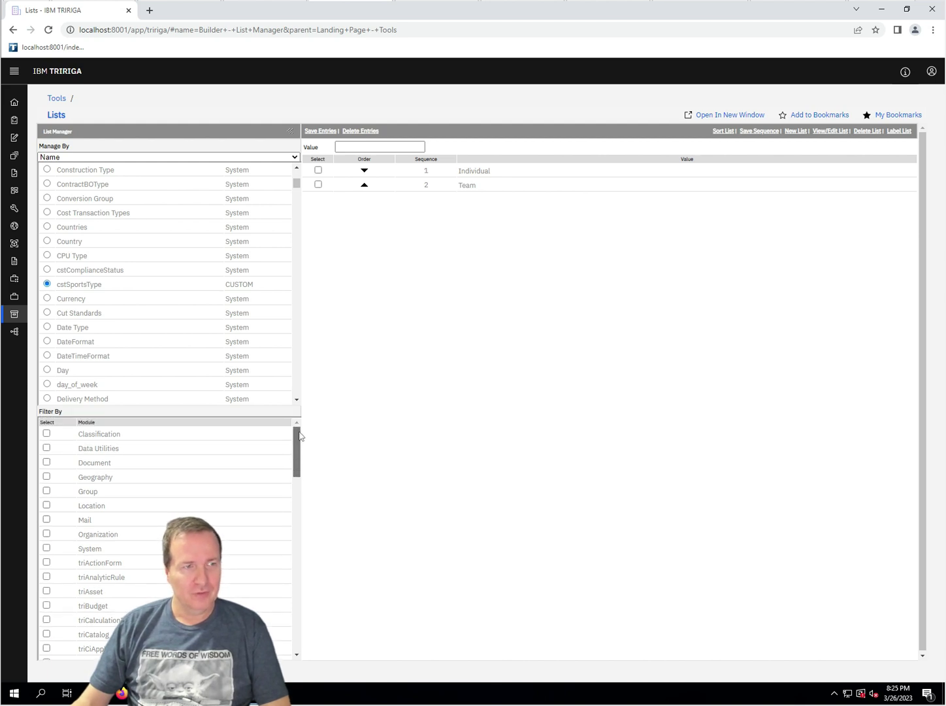
left_click(47, 548)
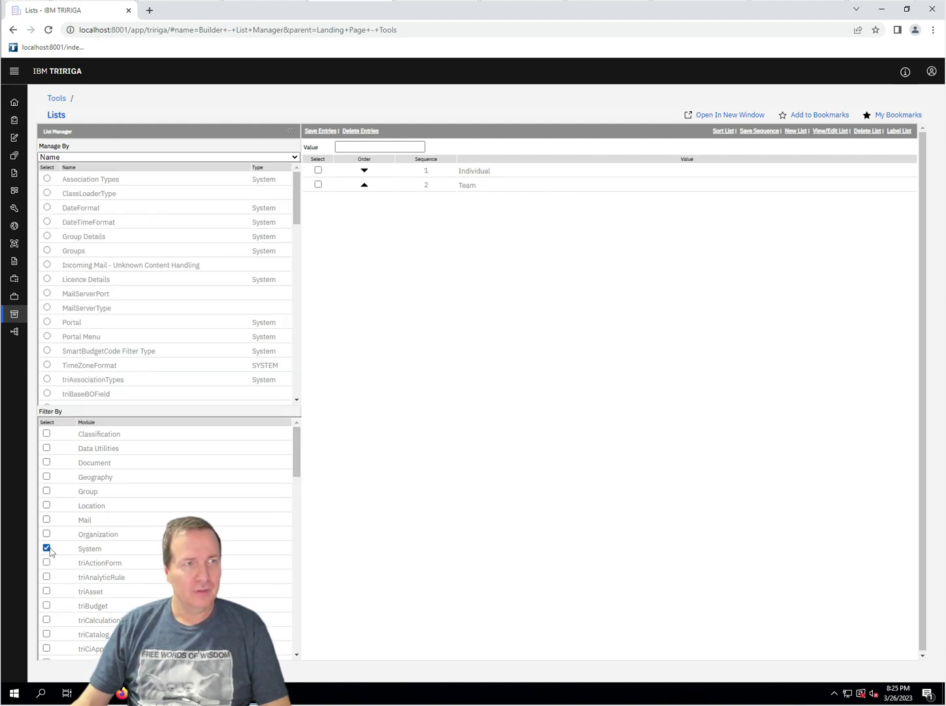
left_click(47, 179)
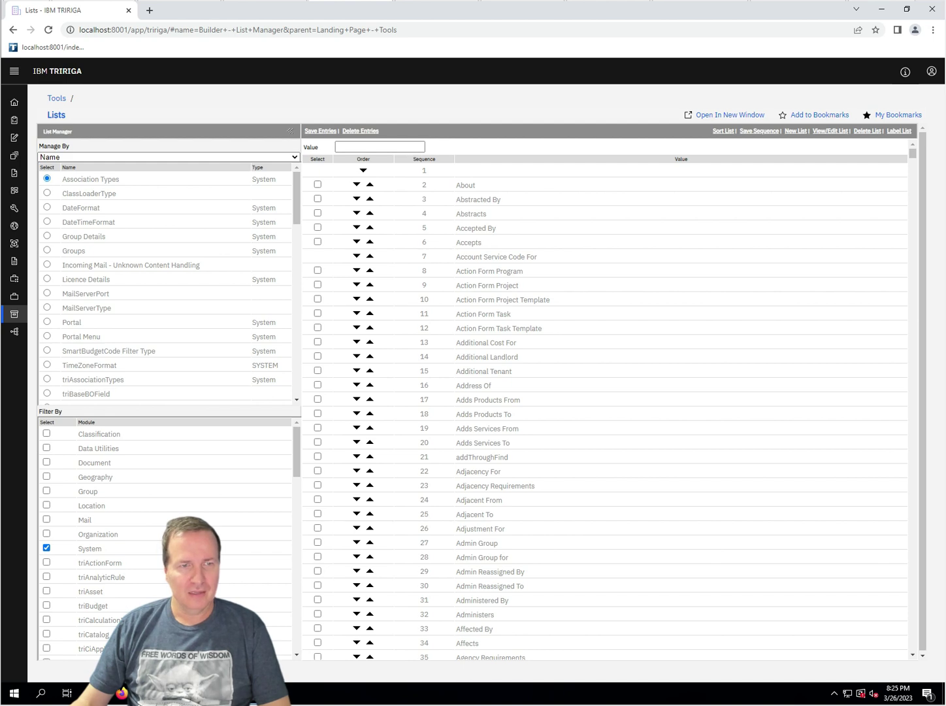
scroll(484, 455, "down", 1)
scroll(484, 455, "down", 15)
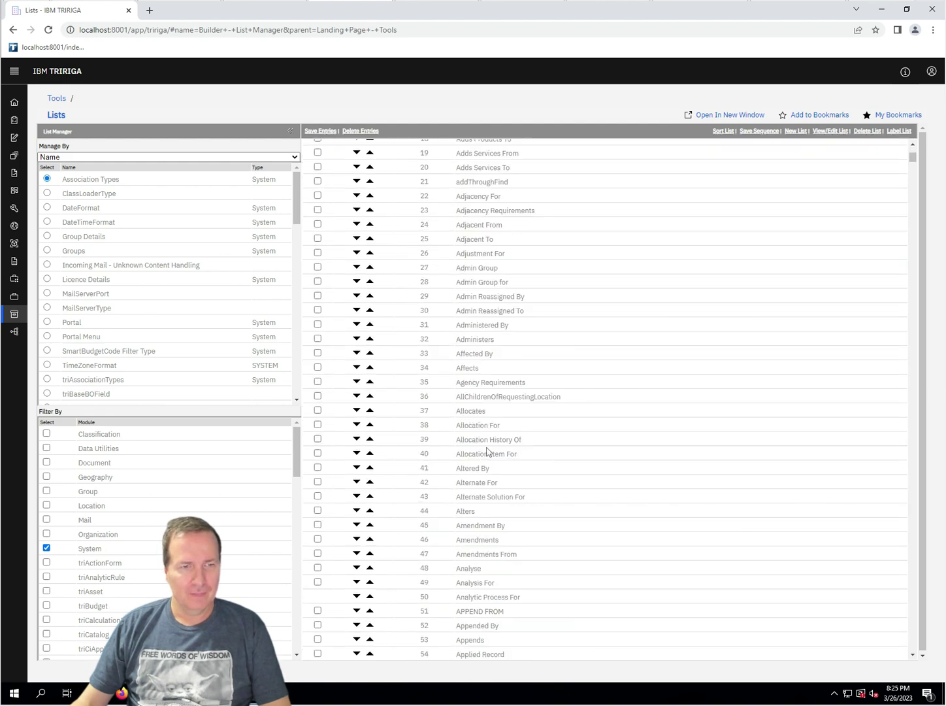
scroll(493, 443, "down", 20)
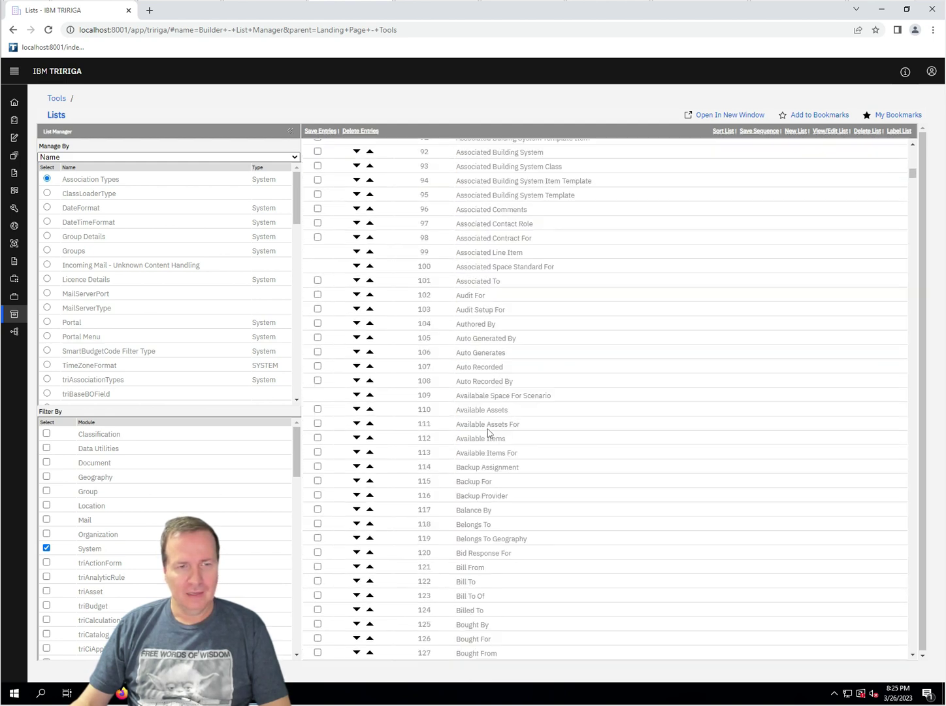
scroll(476, 426, "down", 16)
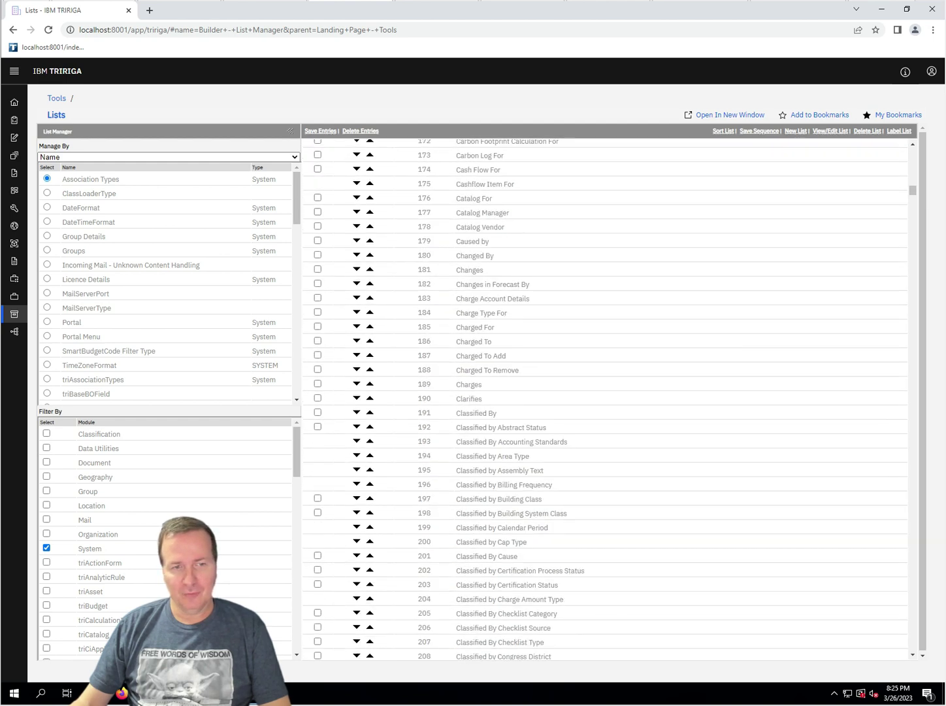
scroll(645, 438, "up", 20)
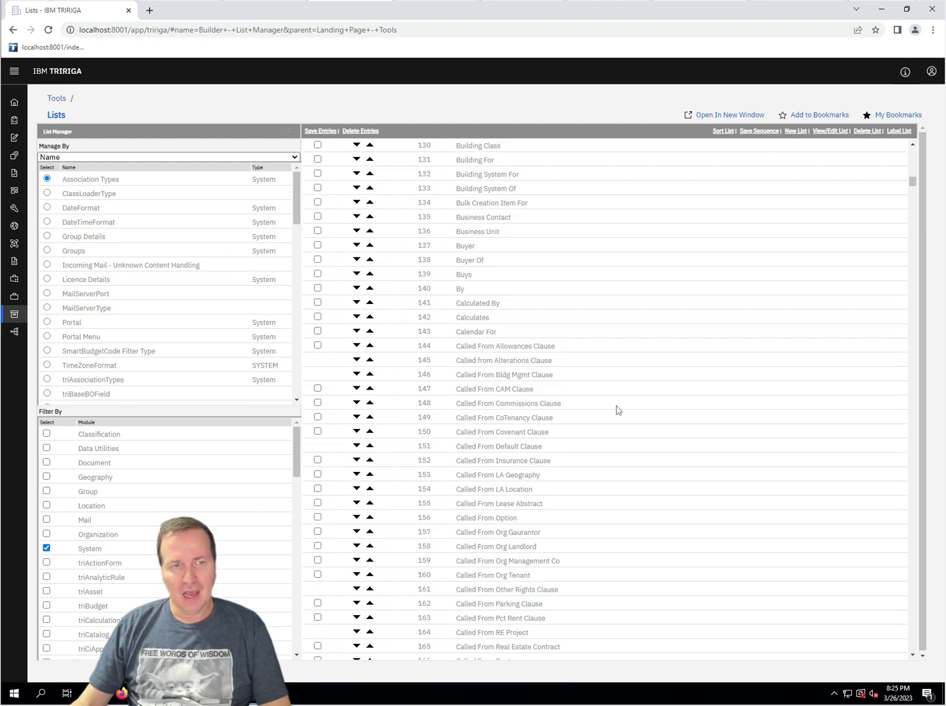
scroll(618, 409, "up", 20)
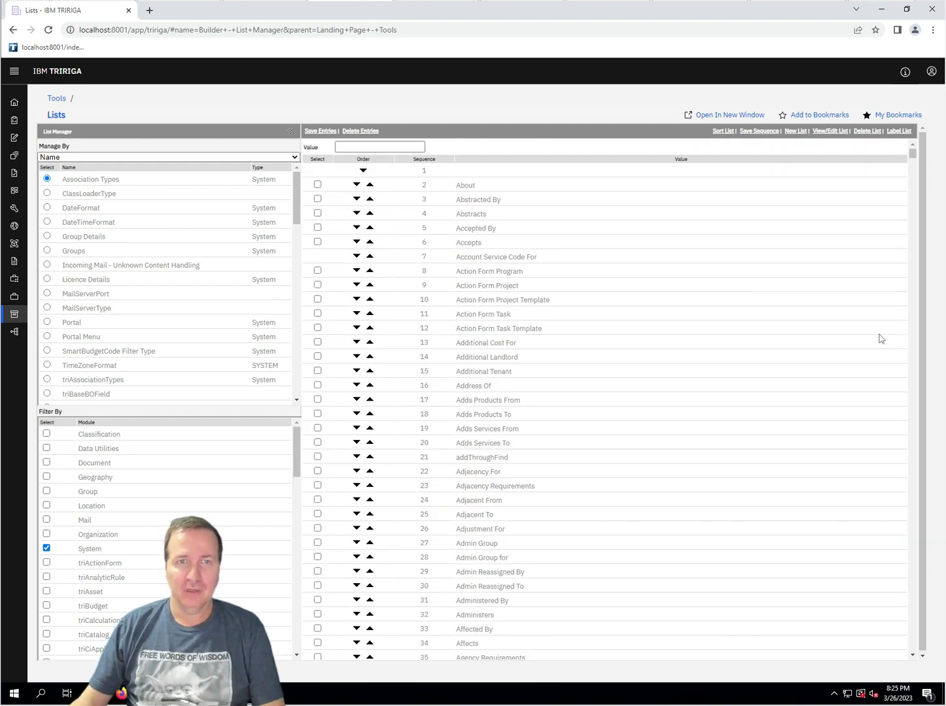
Mark the Additional Cost For, Action Form Task and Action Form Project entries in the Association Types list.
left_click(719, 133)
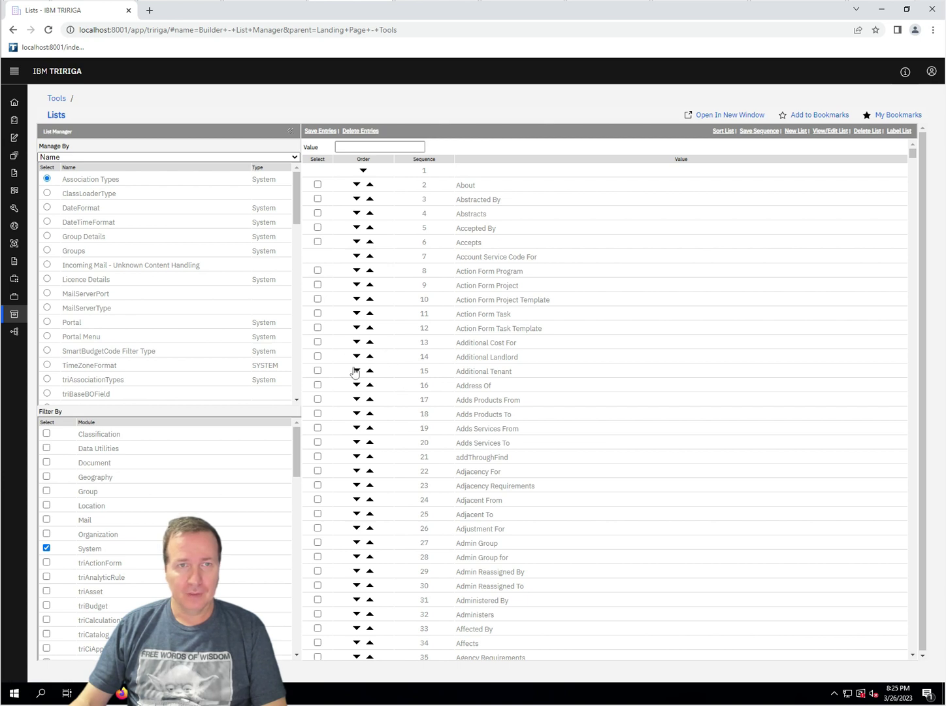
left_click(318, 341)
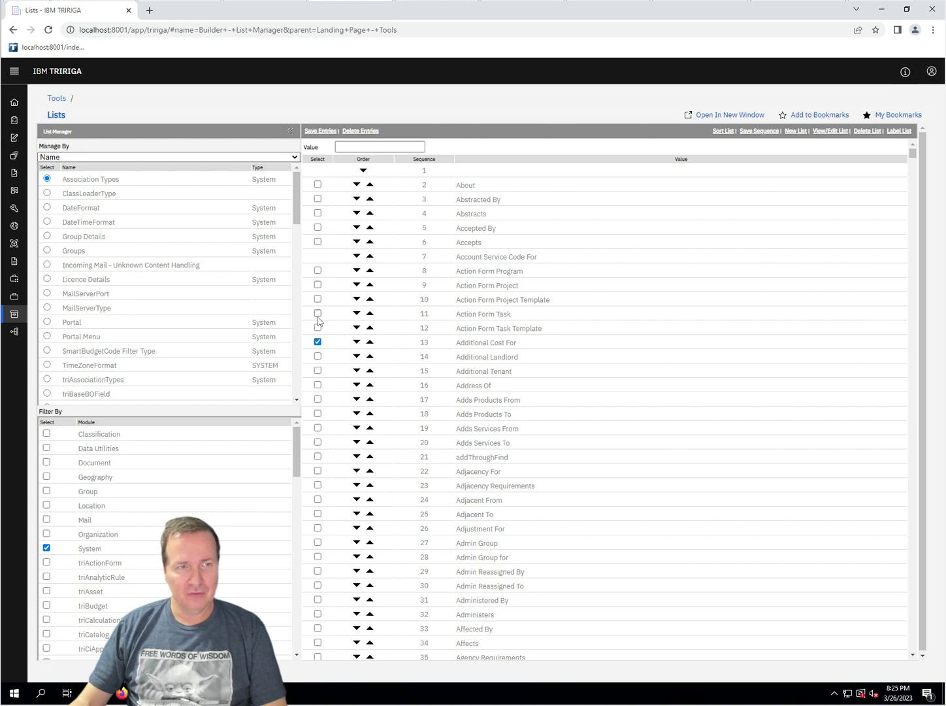
left_click(318, 315)
left_click(318, 284)
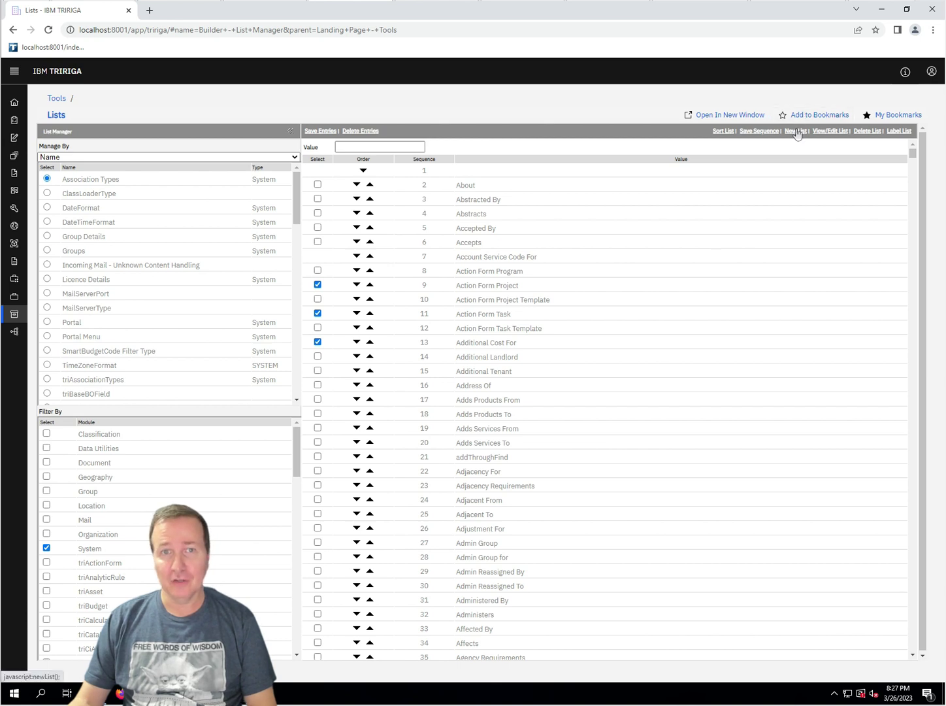
View the Association Types list's type description and leave it without saving changes.
left_click(832, 132)
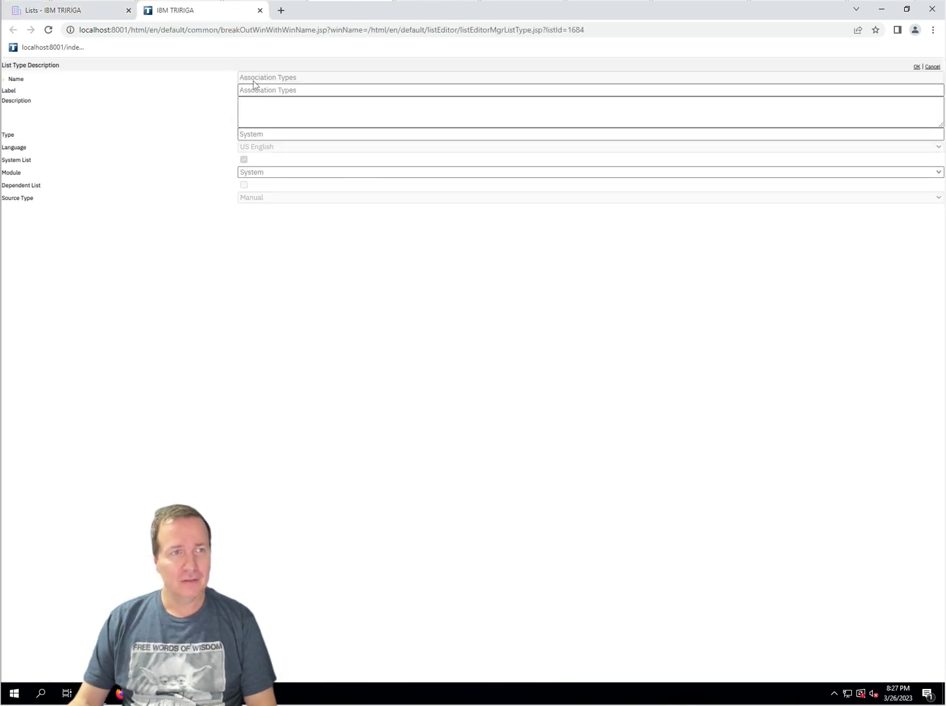
left_click(313, 111)
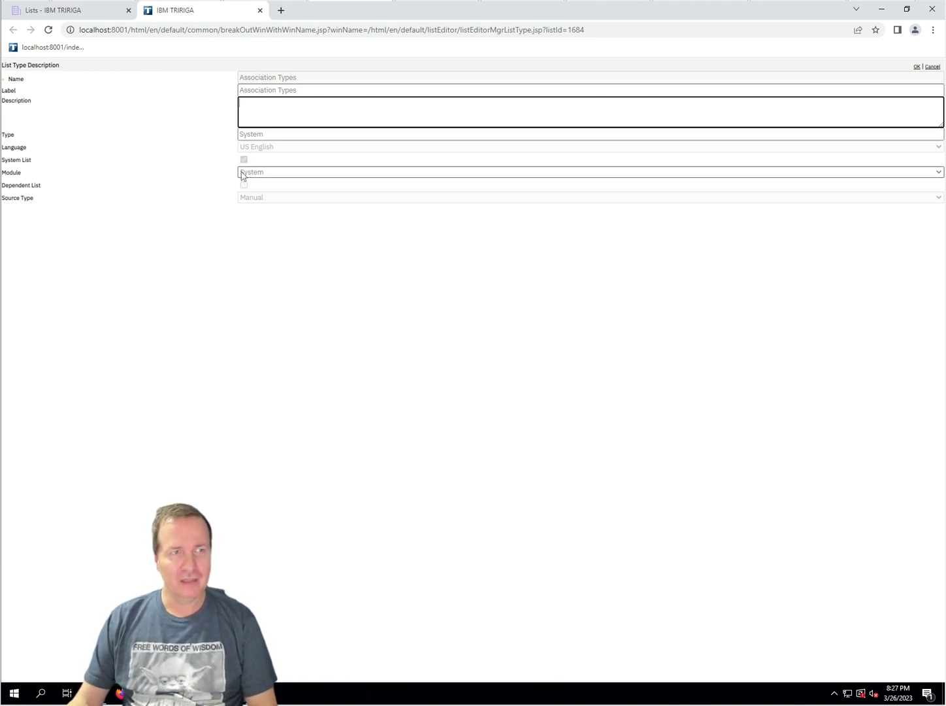
left_click(931, 67)
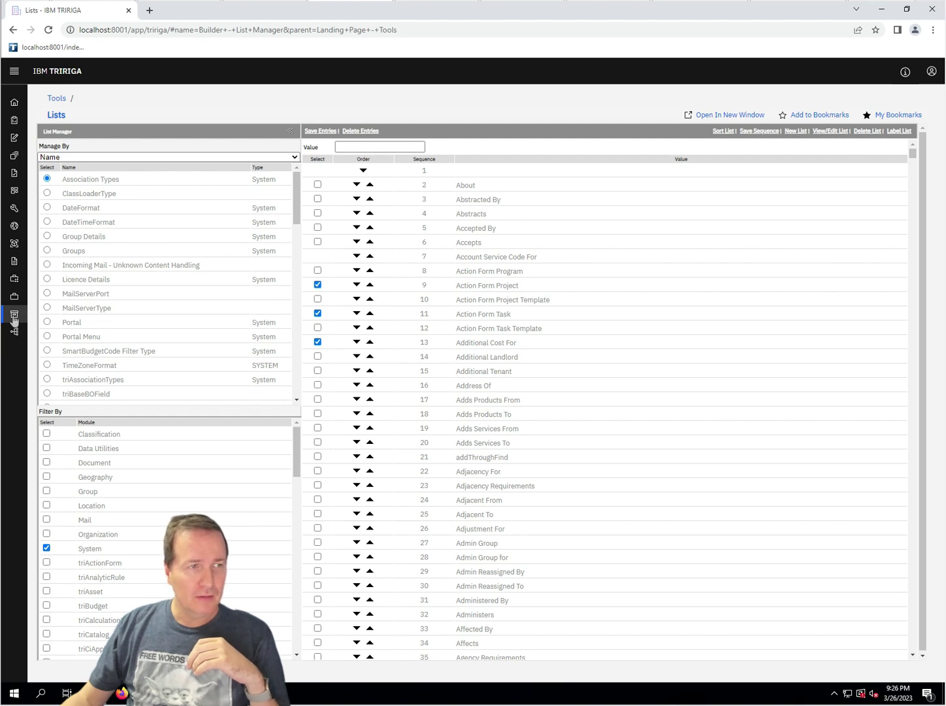
Open the cstSport business object from the Classification module in the Data Modeler and start a revision of it.
mouse_move(14, 320)
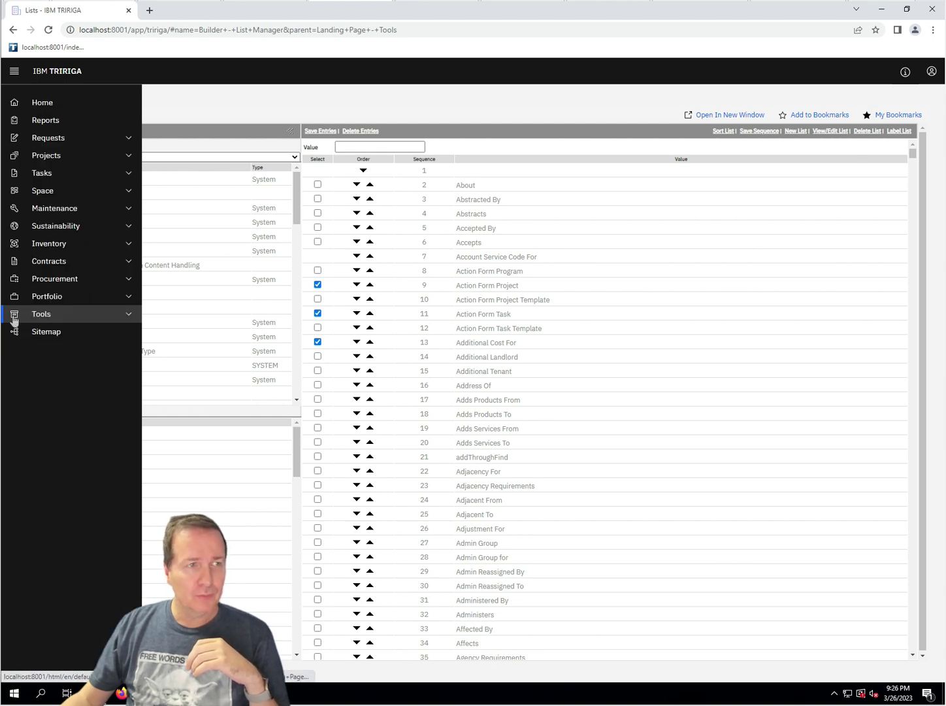
left_click(57, 320)
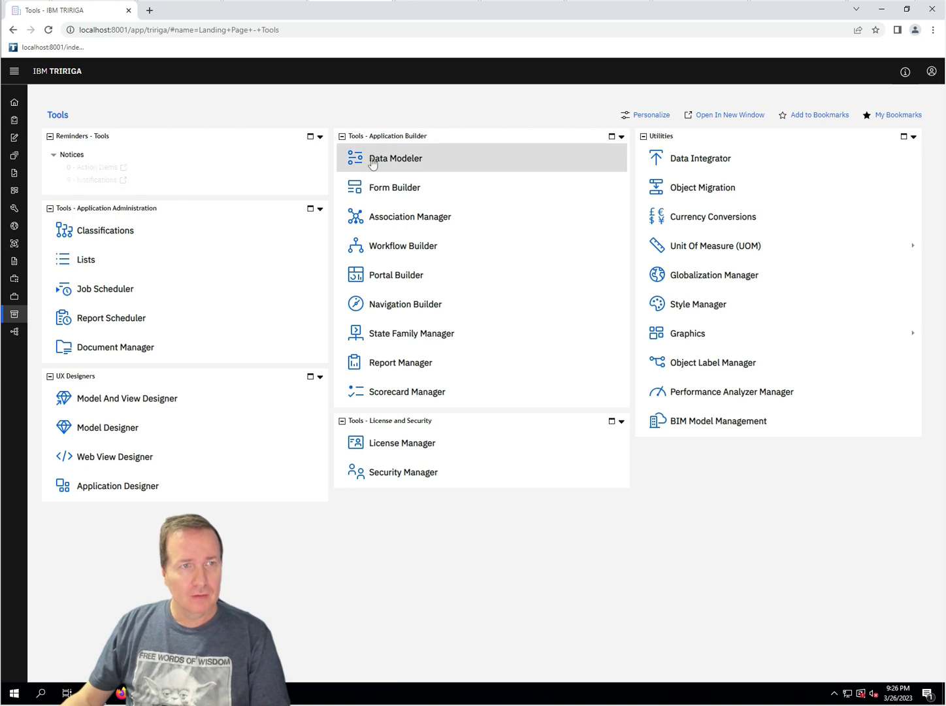
left_click(372, 159)
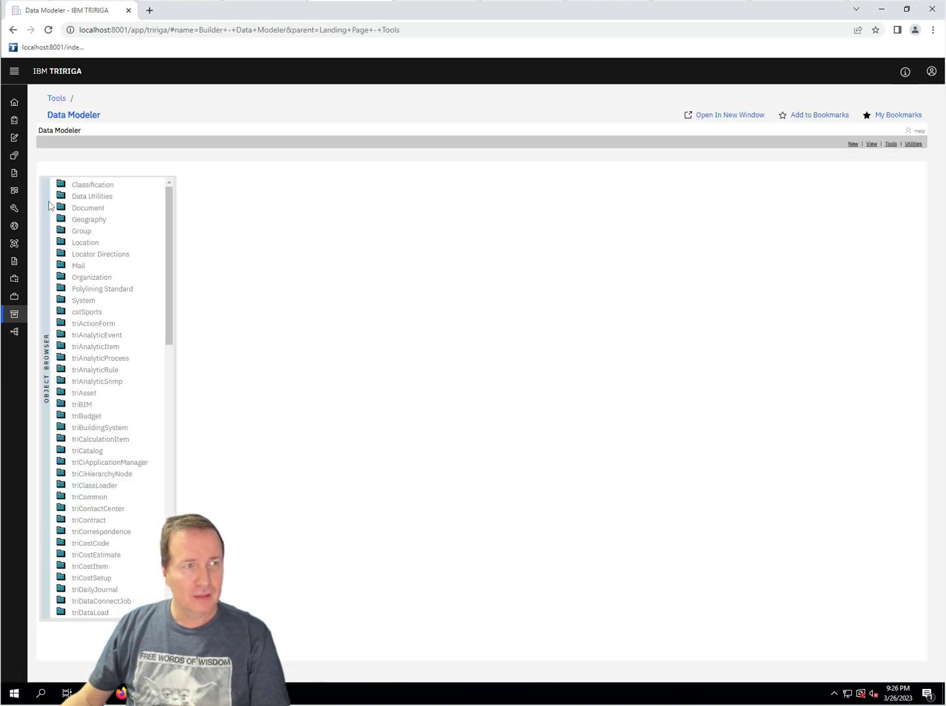
left_click(59, 188)
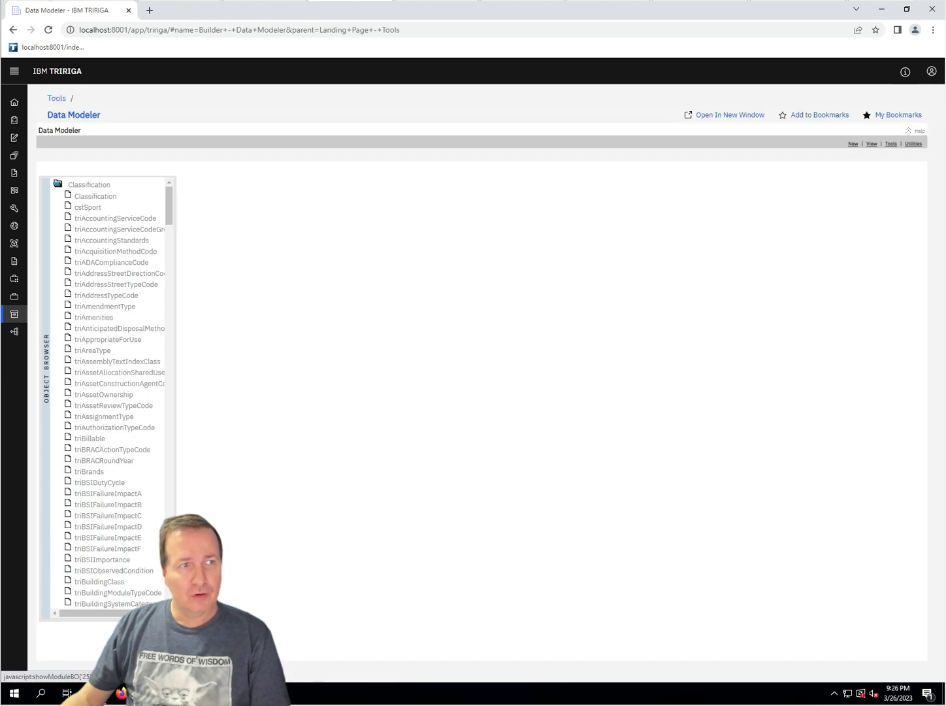
left_click(84, 208)
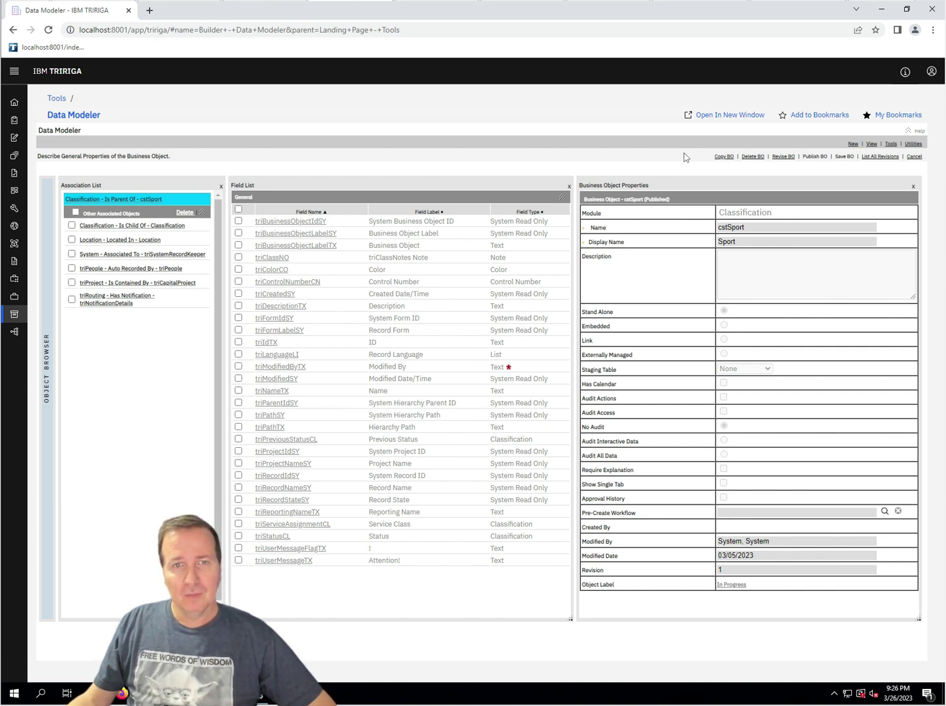
left_click(783, 156)
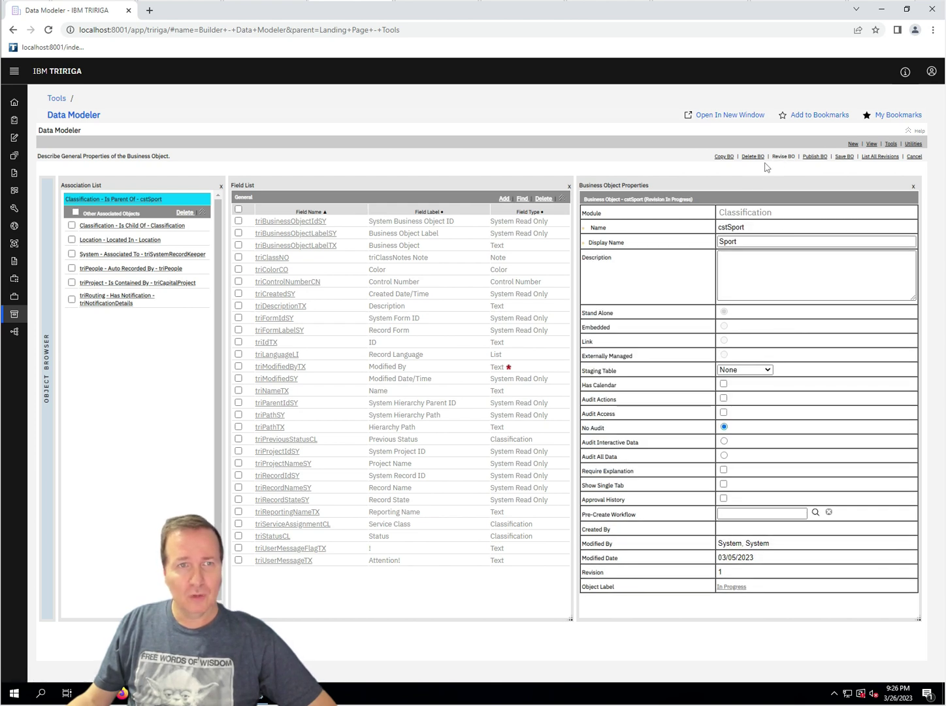
Add a List field named cstSportTypeLI to the General section of the cstSport business object.
left_click(502, 199)
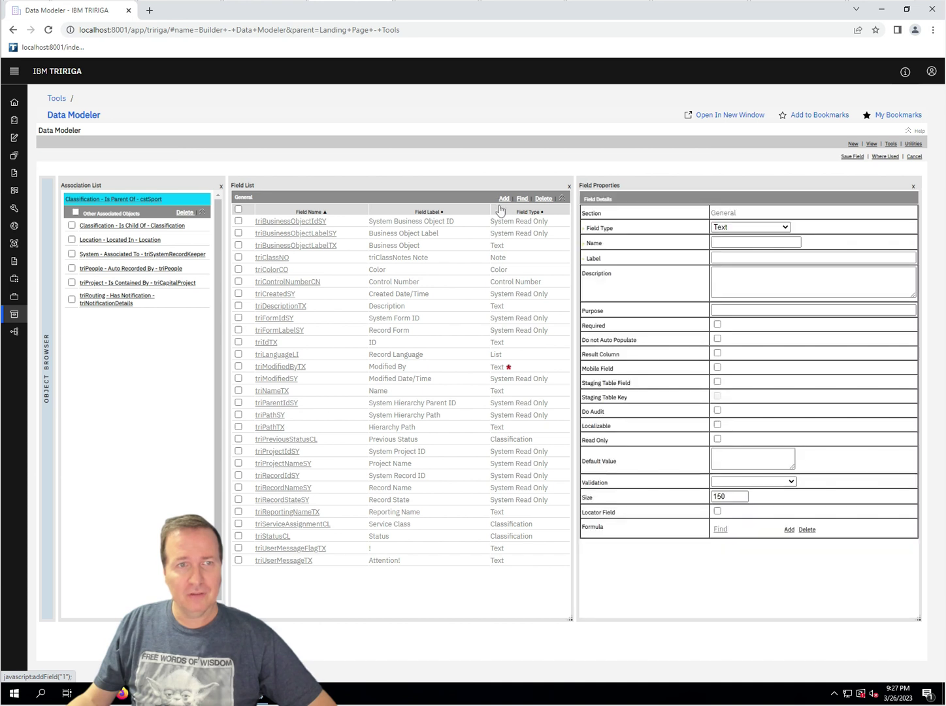
left_click(717, 226)
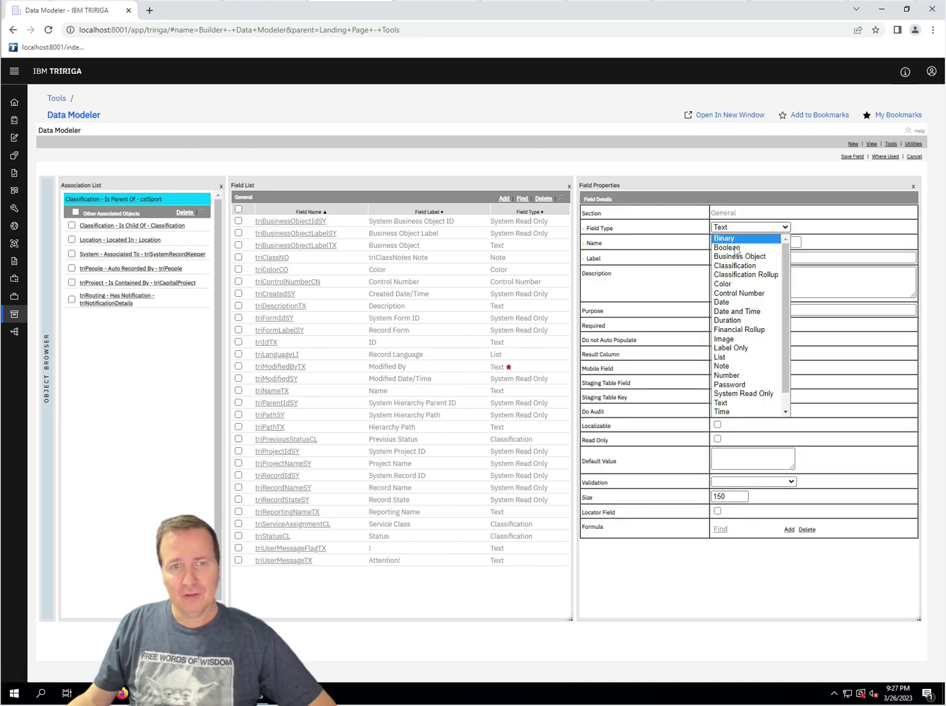
left_click(751, 357)
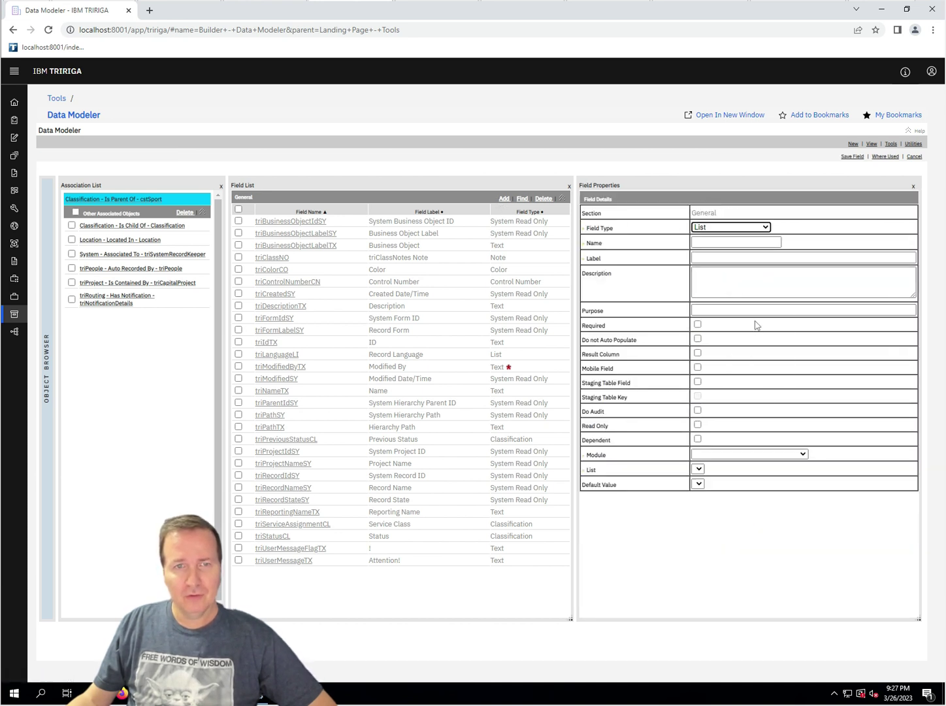
left_click(706, 241)
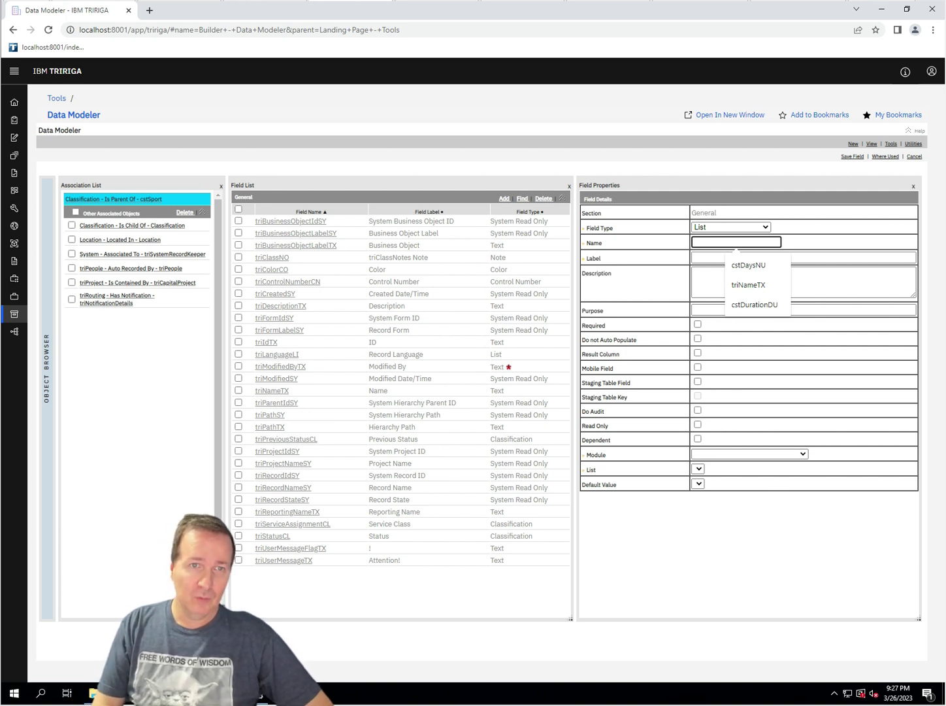
type("cstSpor")
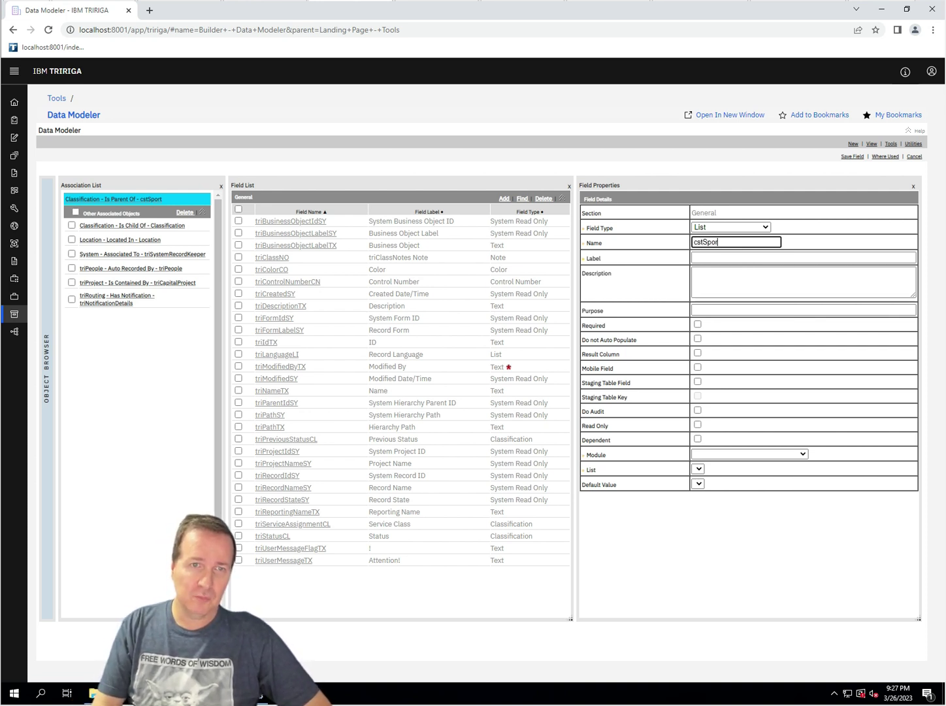
type("tTypeLI")
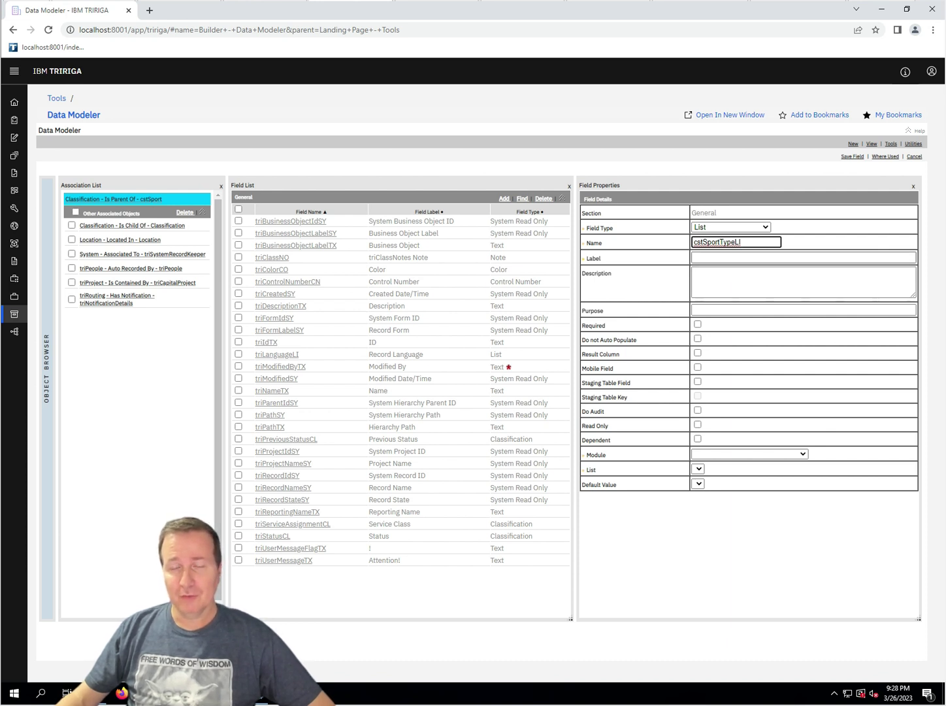
Replace the new field's label with Sport Type.
left_click(729, 257)
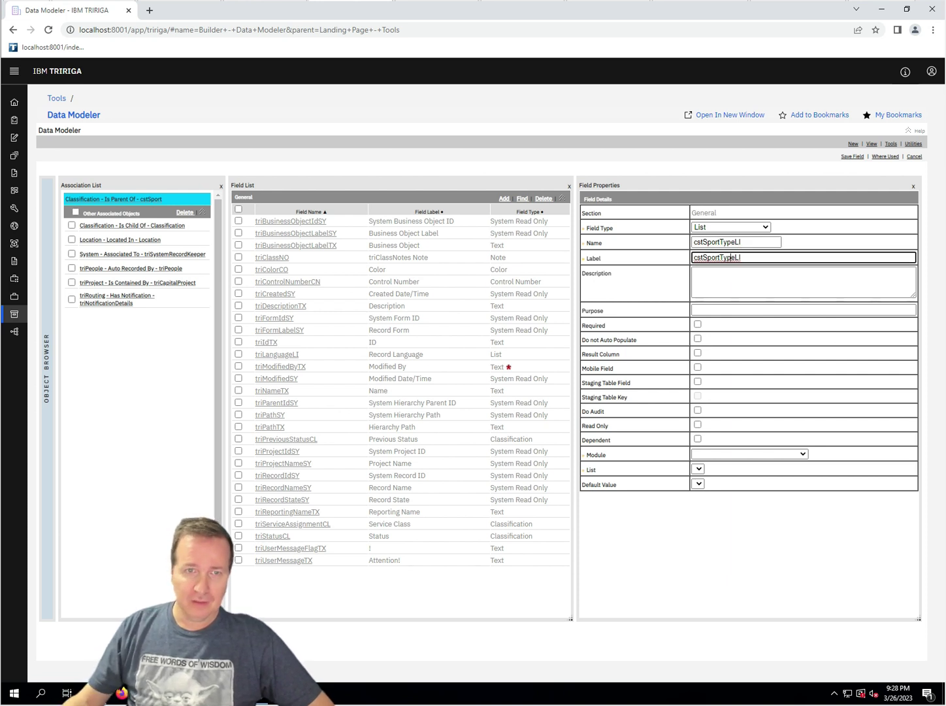
key("ctrl+a")
key("BackSpace")
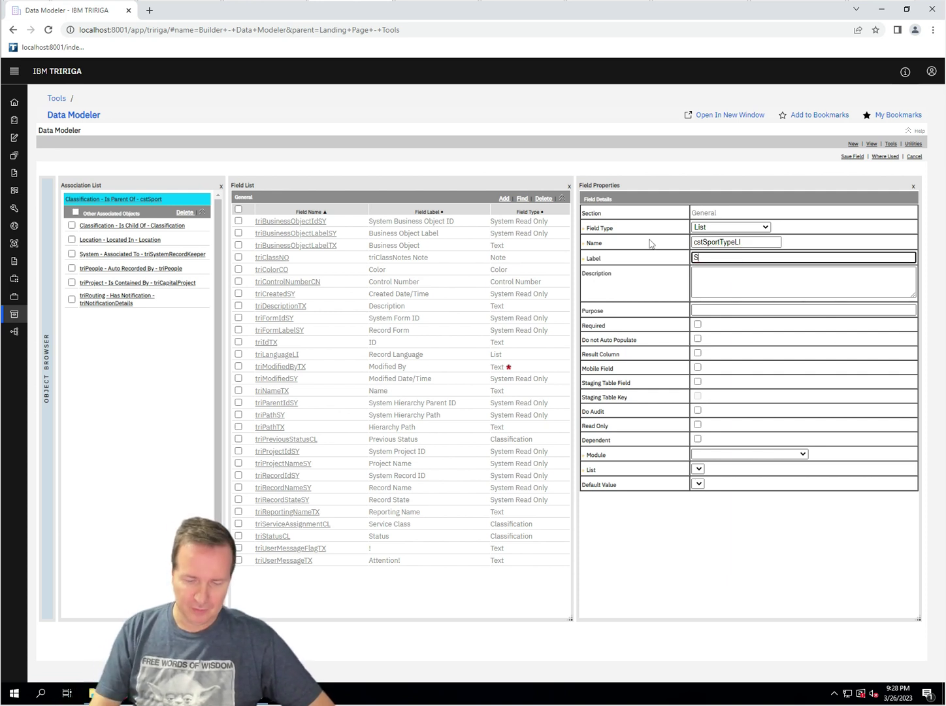
type("Sport L")
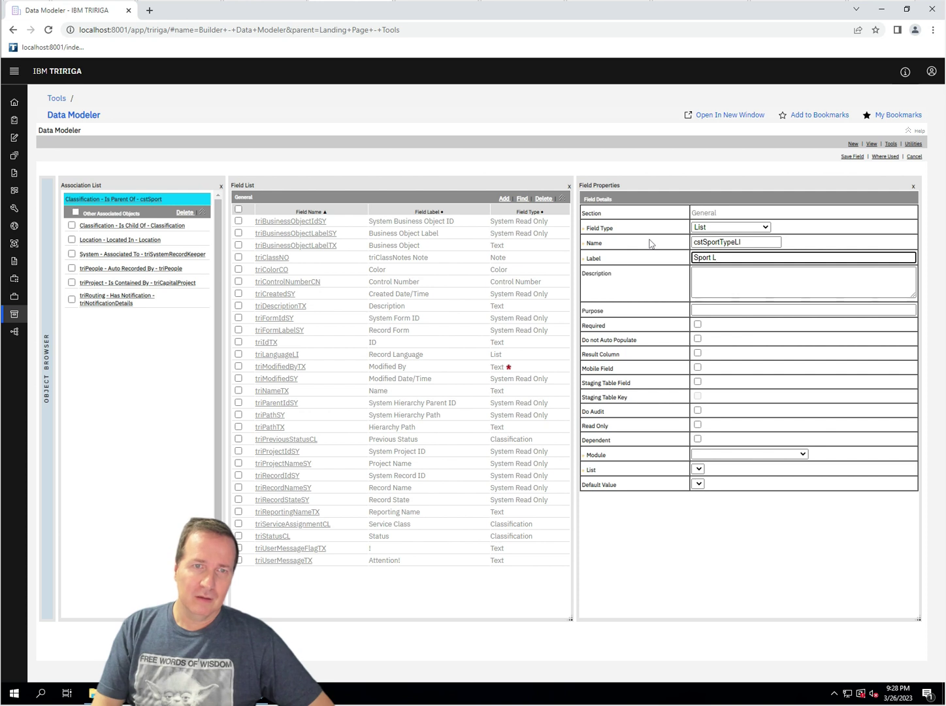
key("BackSpace")
type("Type")
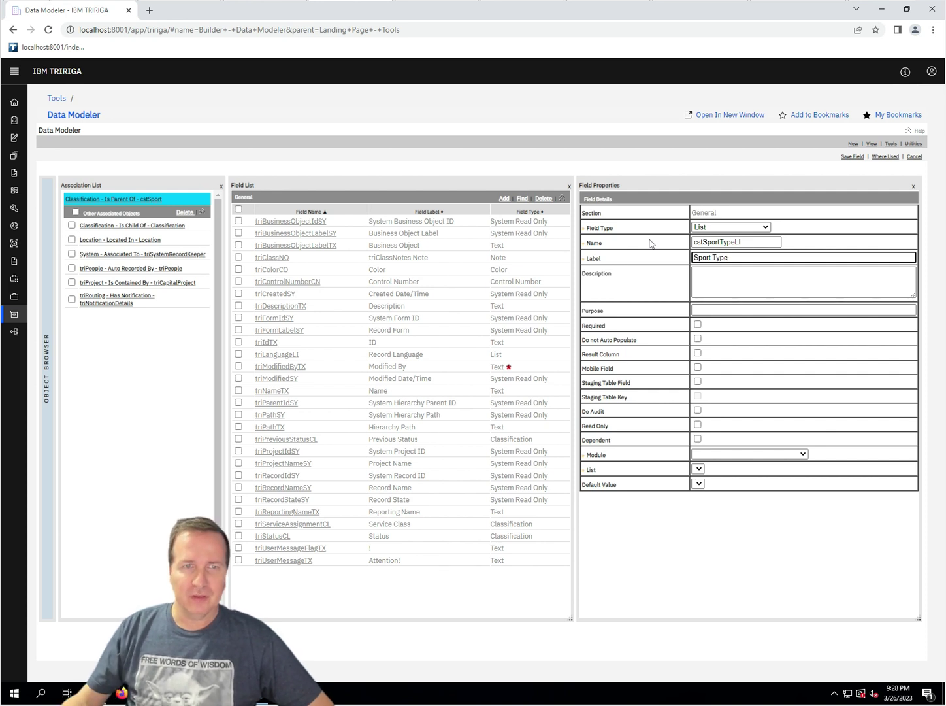
key("Tab")
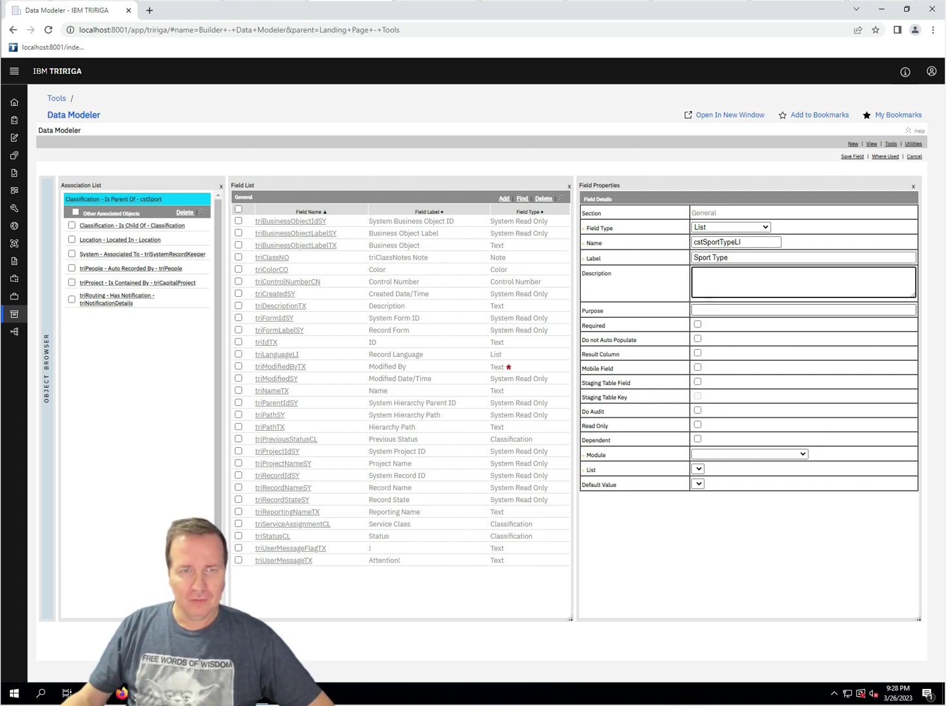
Enable Do not Auto Populate and link the field to the cstSports module's cstSportType list with a blank default value.
left_click(697, 339)
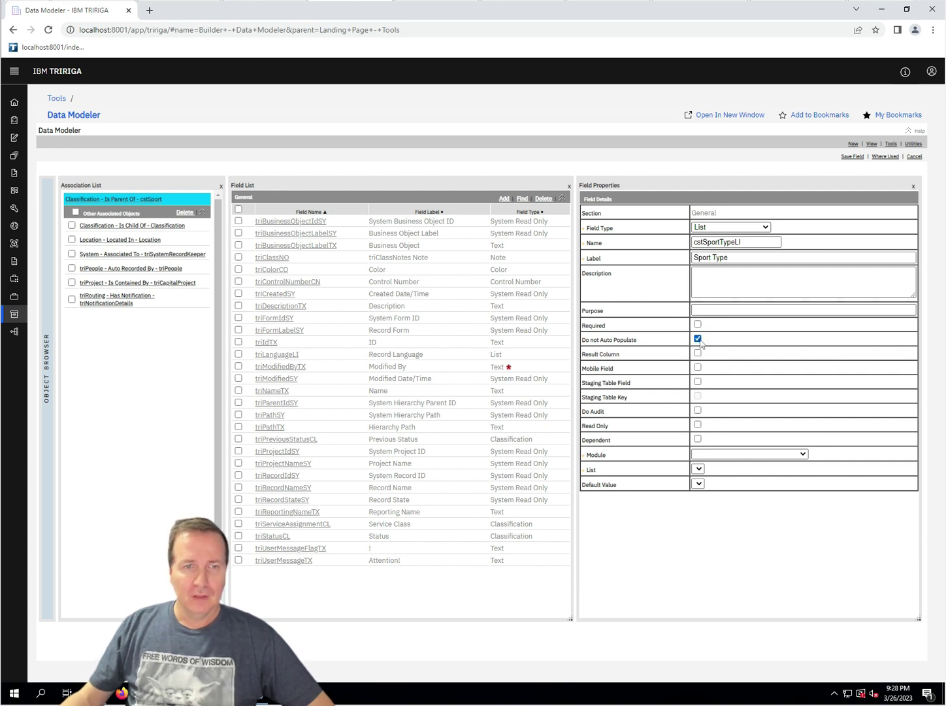
left_click(709, 452)
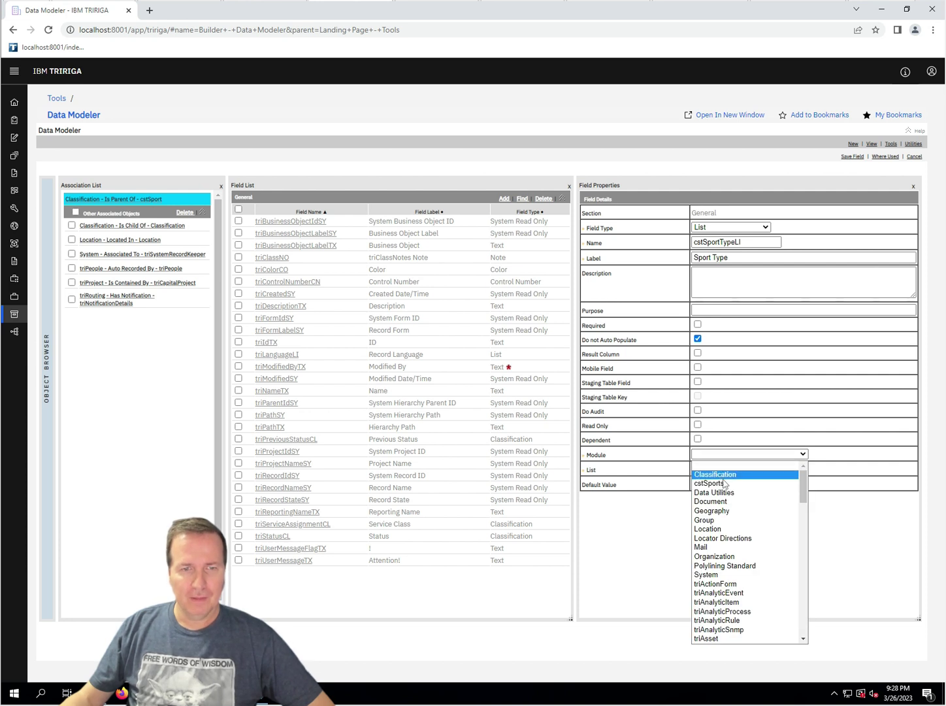
left_click(709, 483)
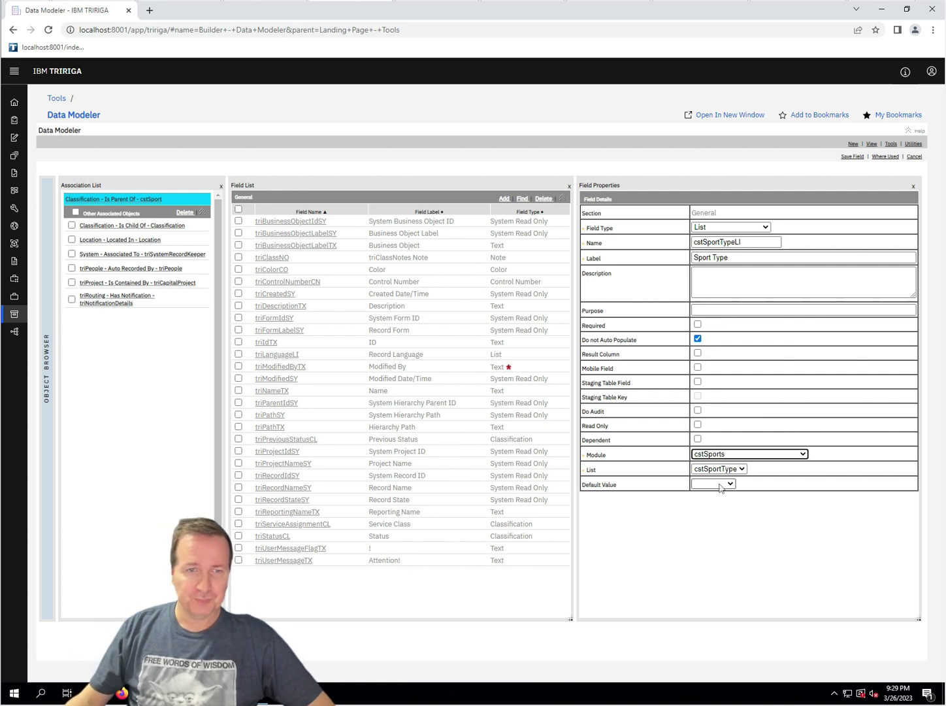
left_click(721, 487)
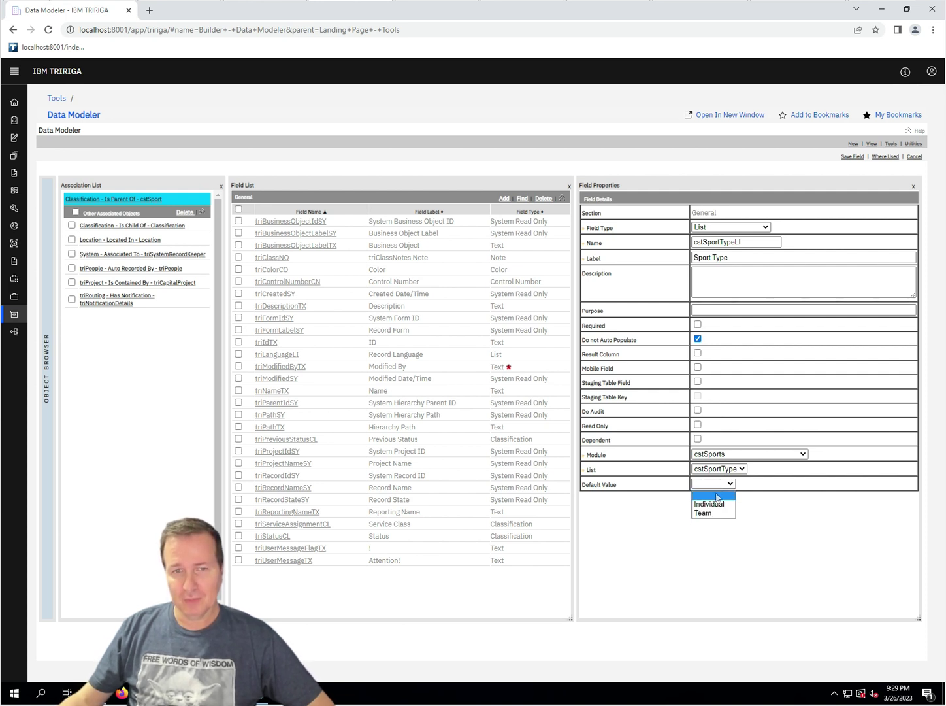
left_click(716, 497)
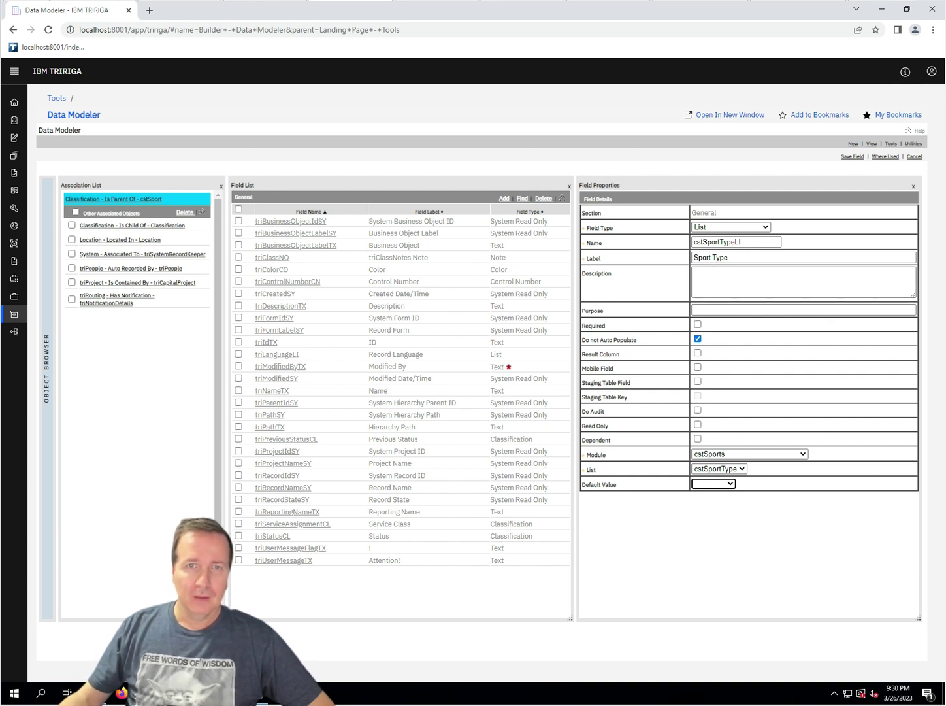
Save the cstSportTypeLI field and publish the cstSport business object.
left_click(850, 156)
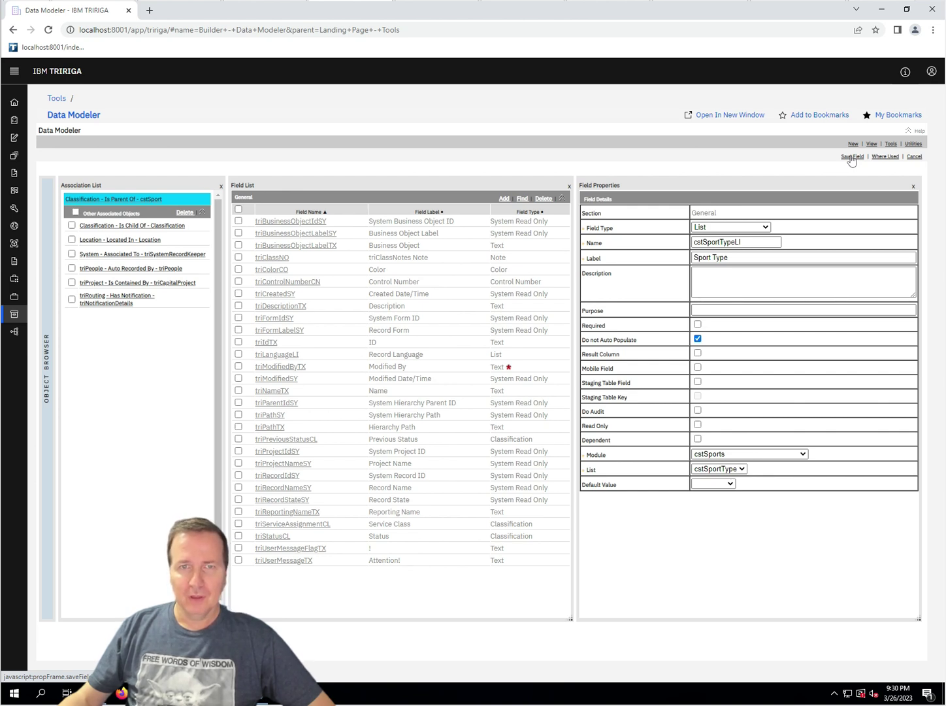
left_click(850, 157)
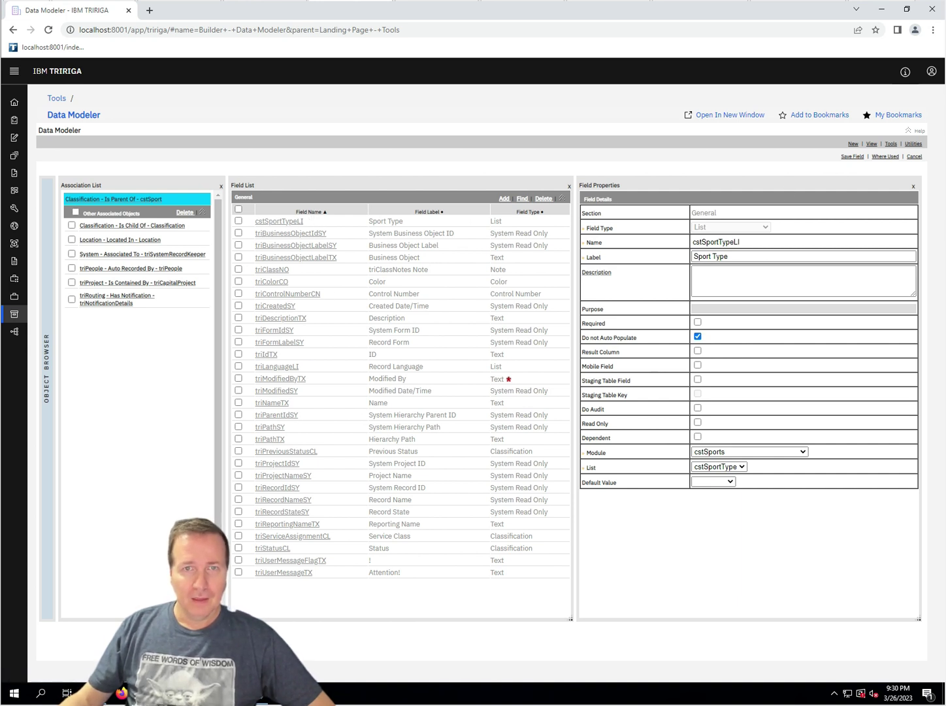
left_click(891, 143)
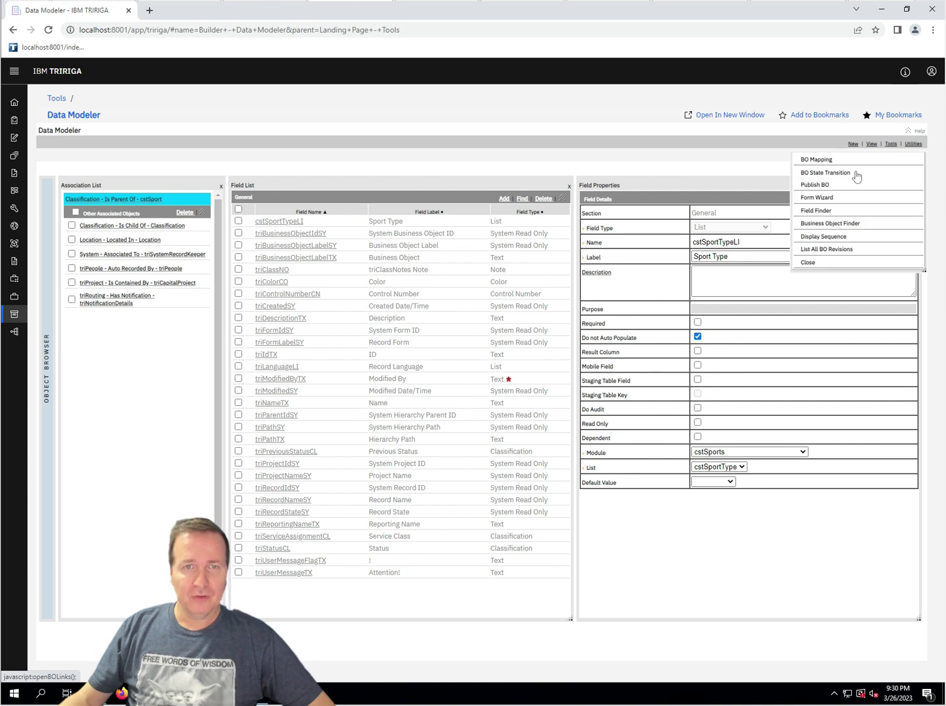
left_click(815, 185)
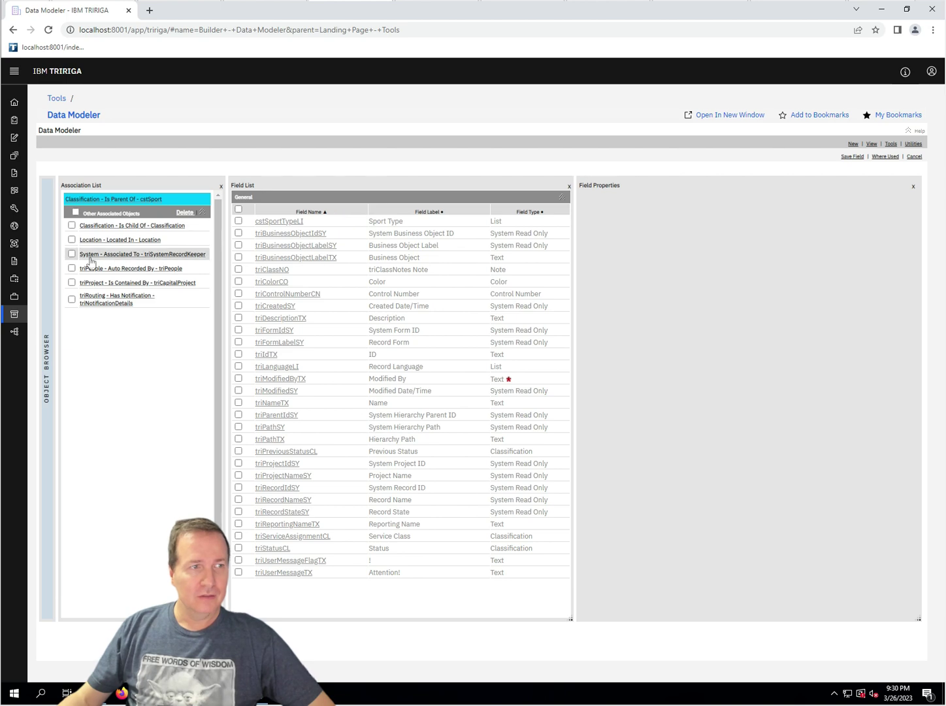
Open the cstSport form of the Classification module in the Form Builder and start a revision of it.
left_click(16, 313)
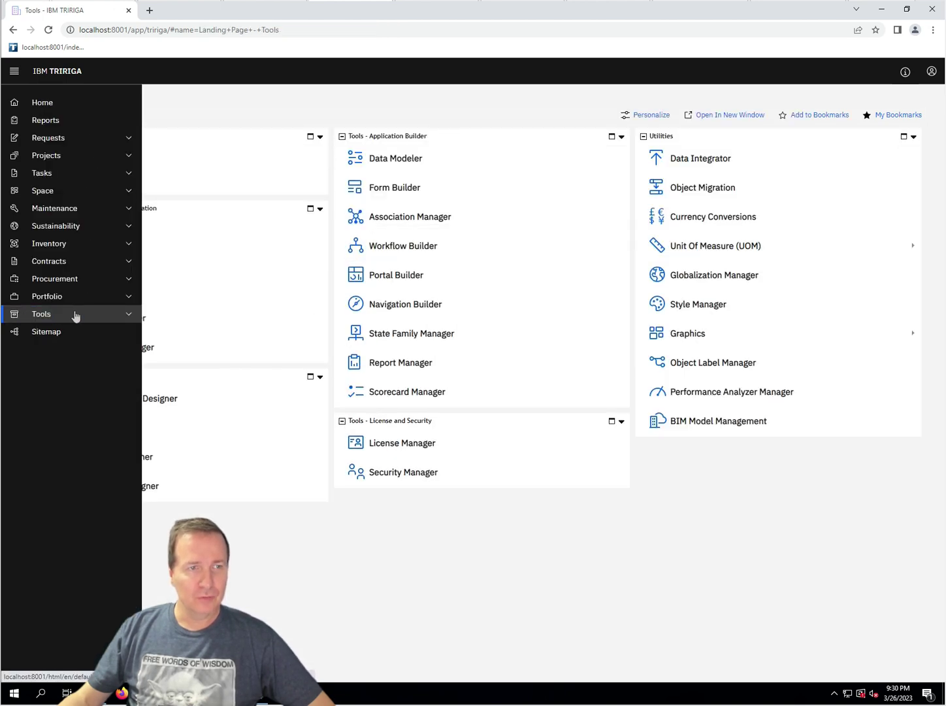
left_click(417, 189)
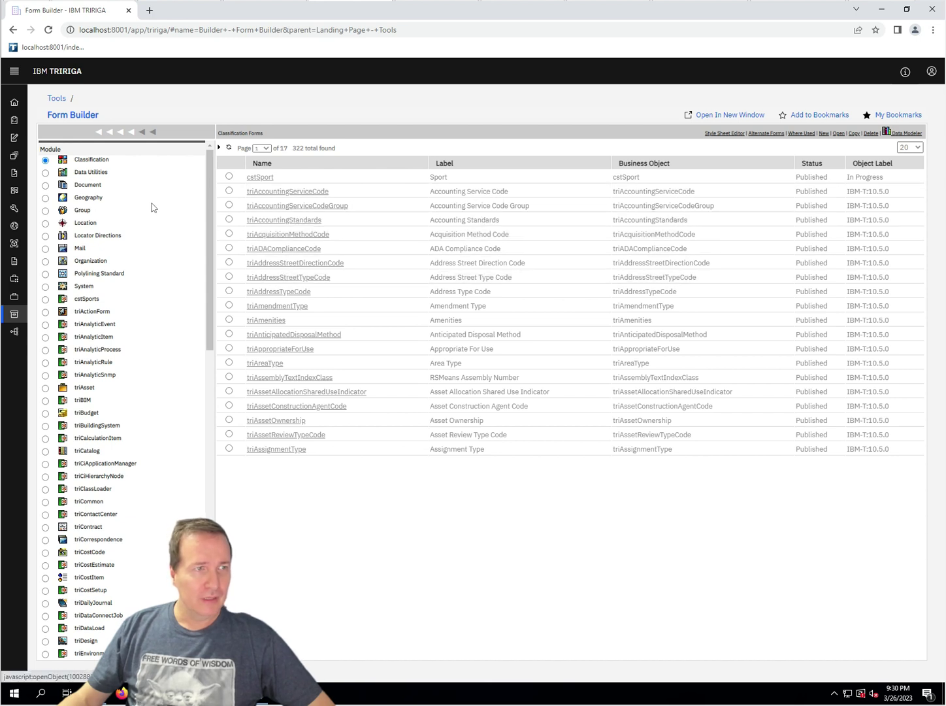
left_click(260, 179)
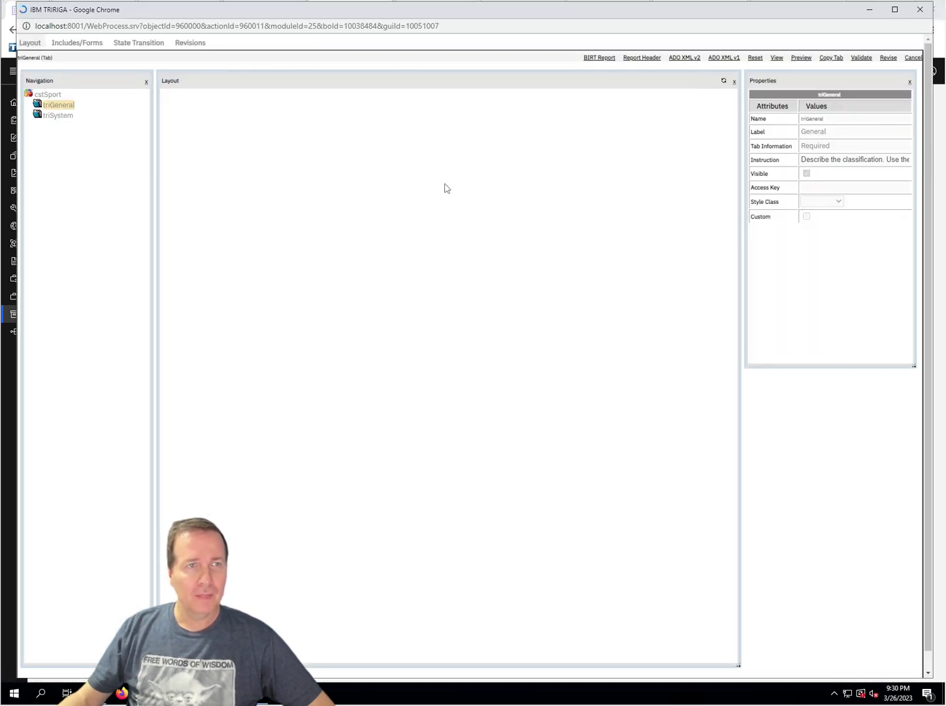
left_click(886, 59)
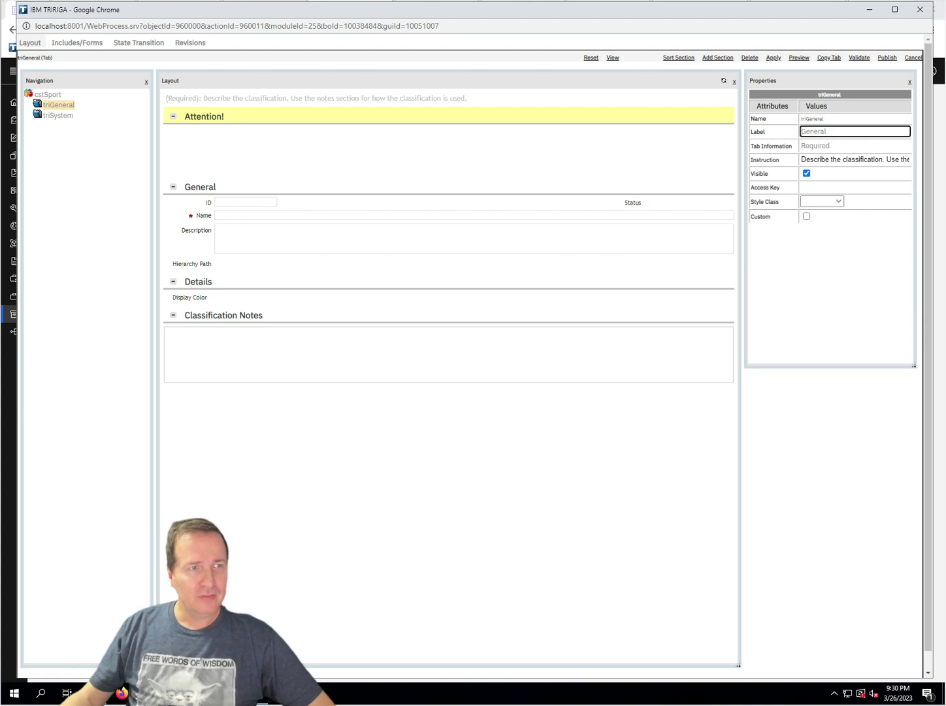
Add the cstSportTypeLI component to the Details section of the triGeneral tab, then publish and close the form.
left_click(37, 104)
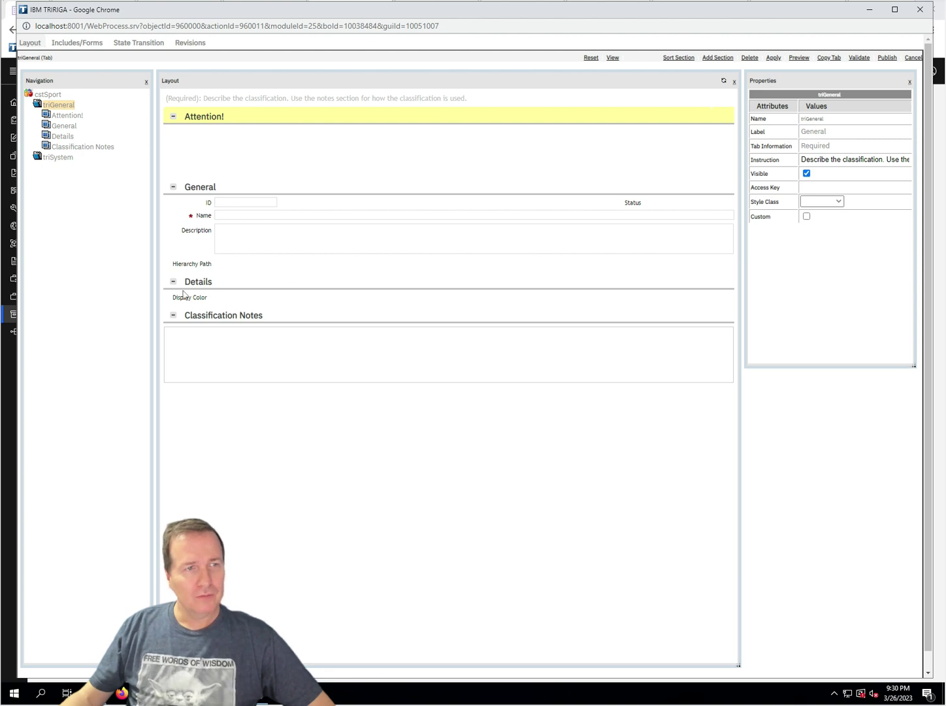
left_click(45, 136)
left_click(62, 137)
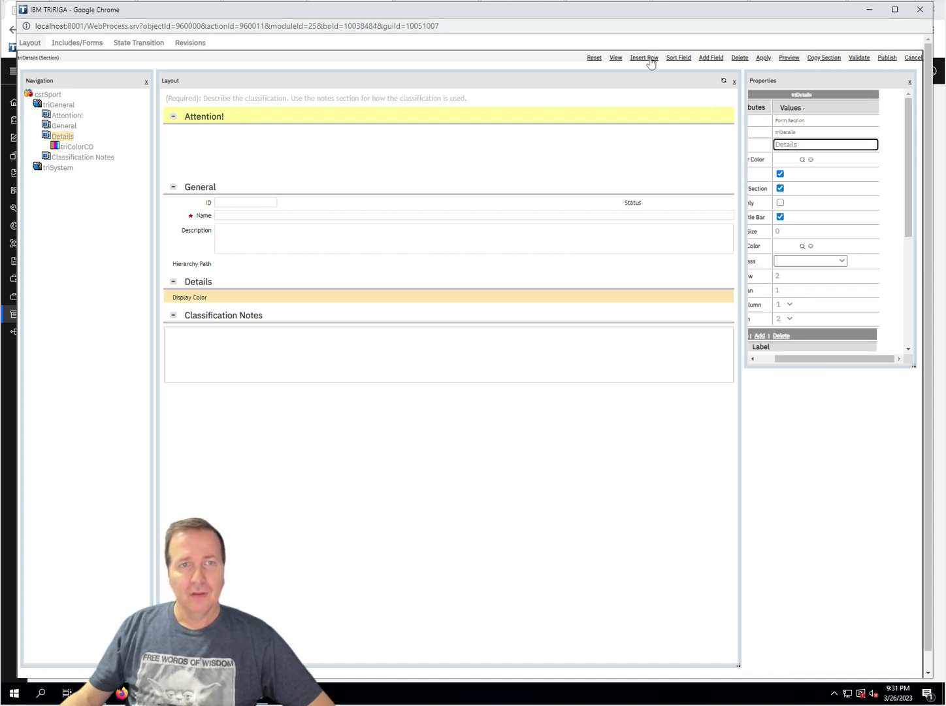
left_click(616, 58)
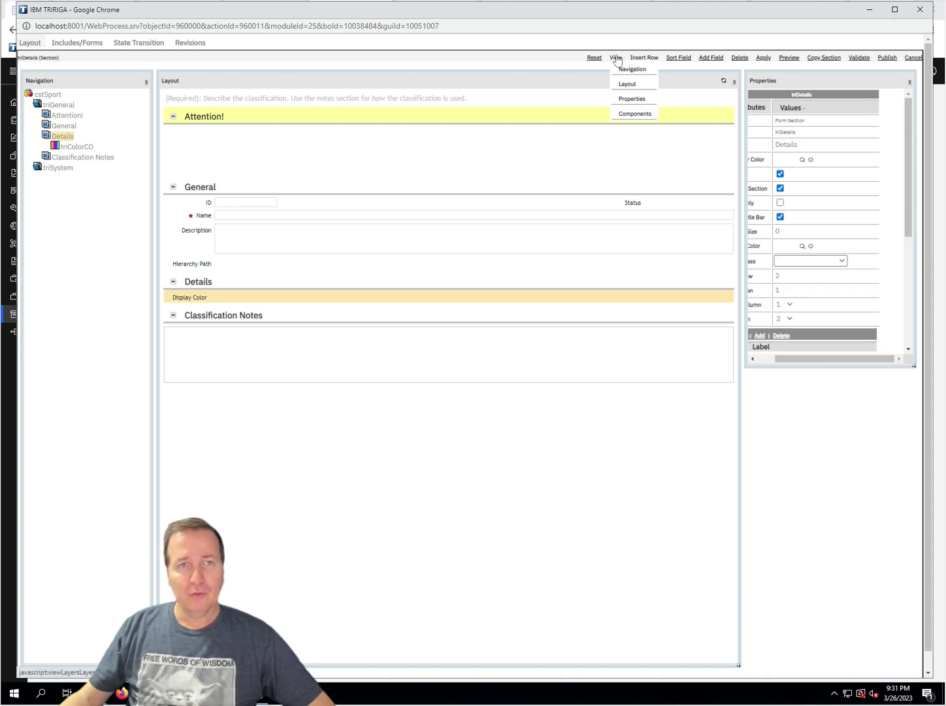
left_click(634, 114)
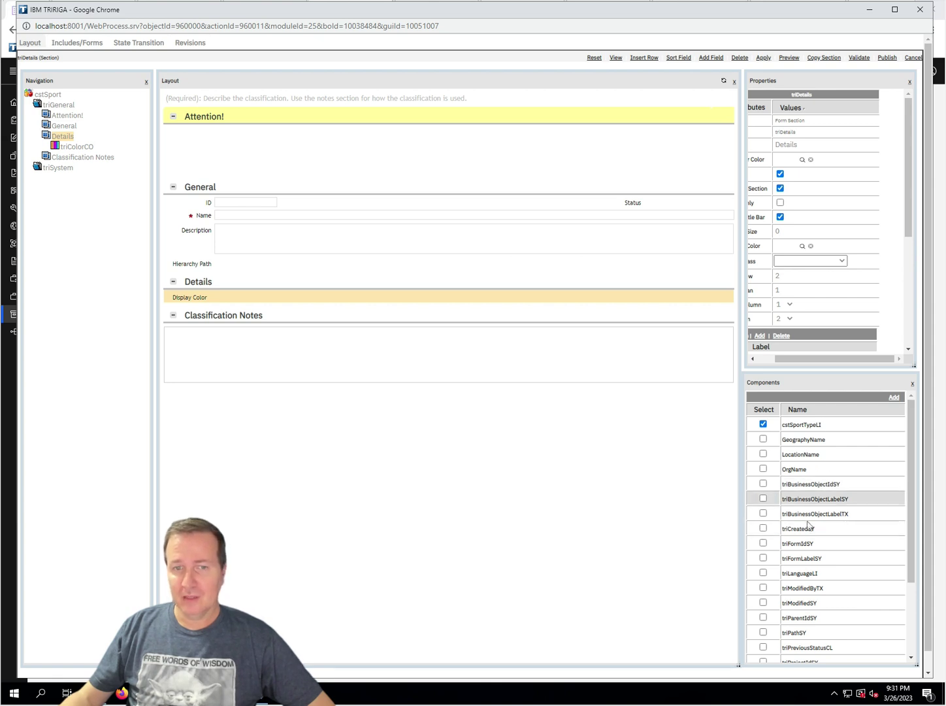
left_click(894, 397)
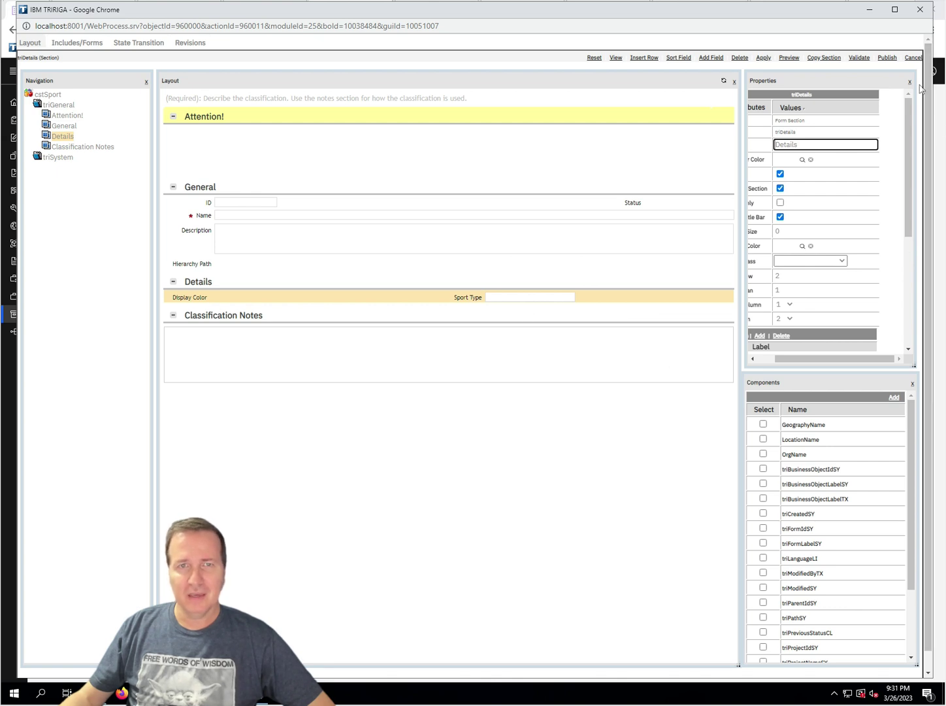
left_click(887, 58)
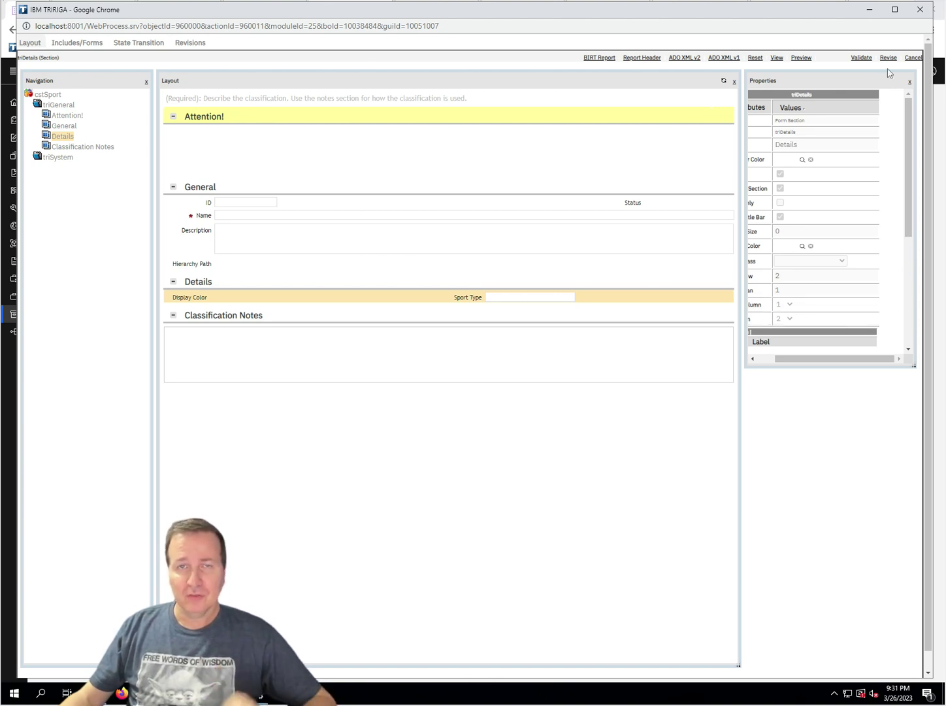
left_click(918, 10)
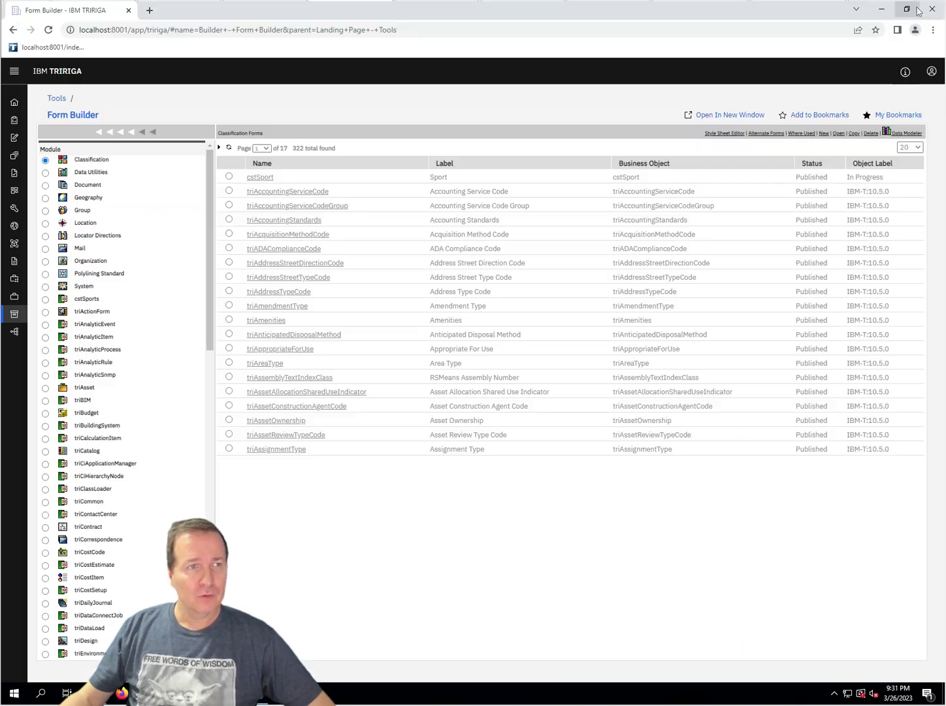
Open the Classifications hierarchy and expand and select the Sport classification to list its child classifications.
mouse_move(12, 269)
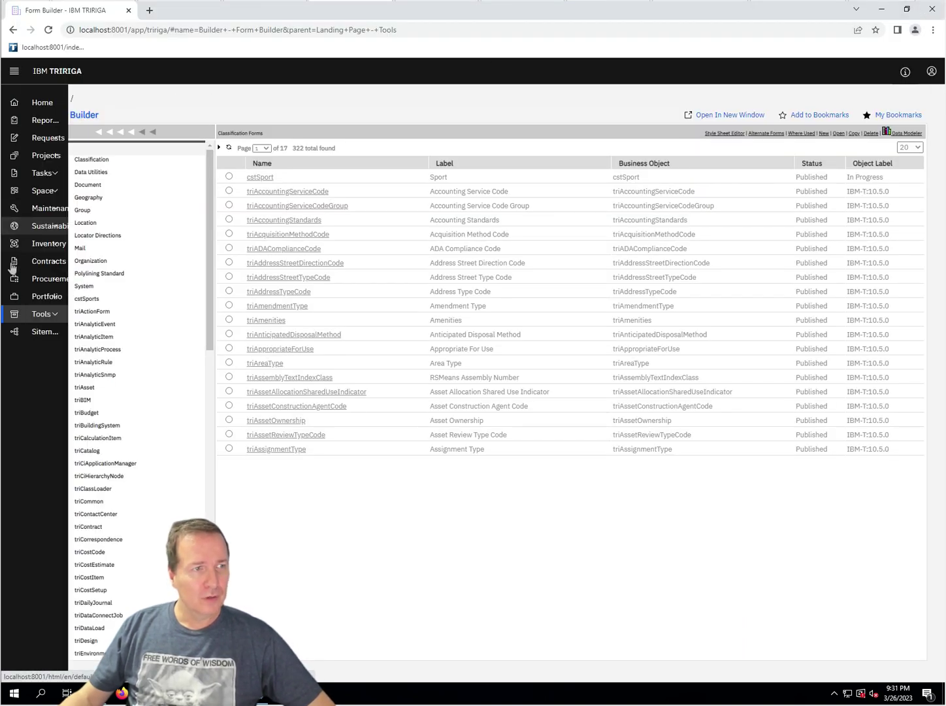
left_click(39, 313)
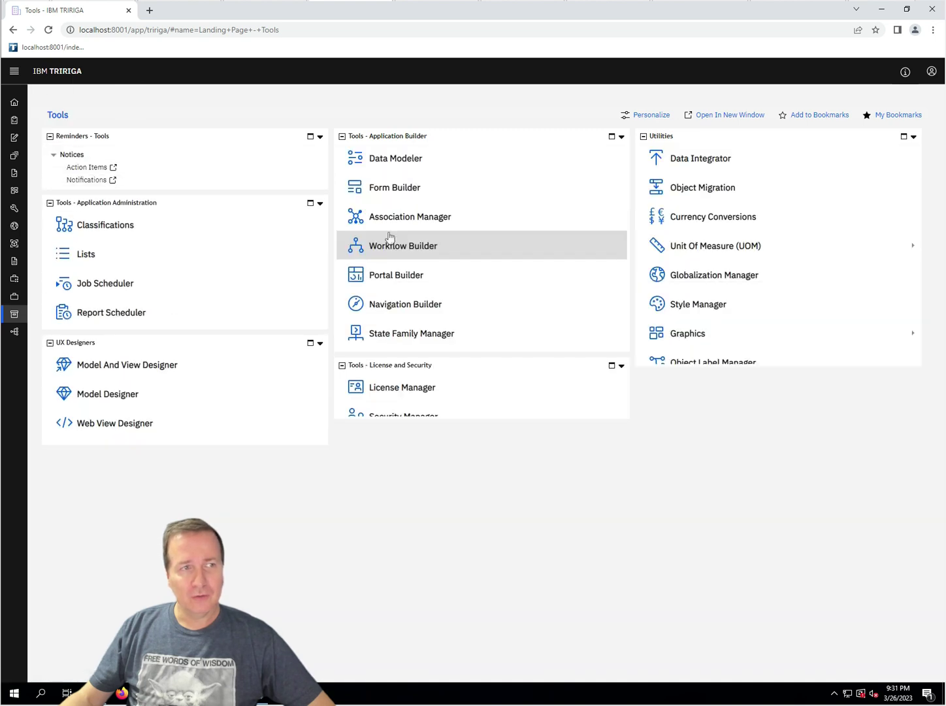
left_click(154, 229)
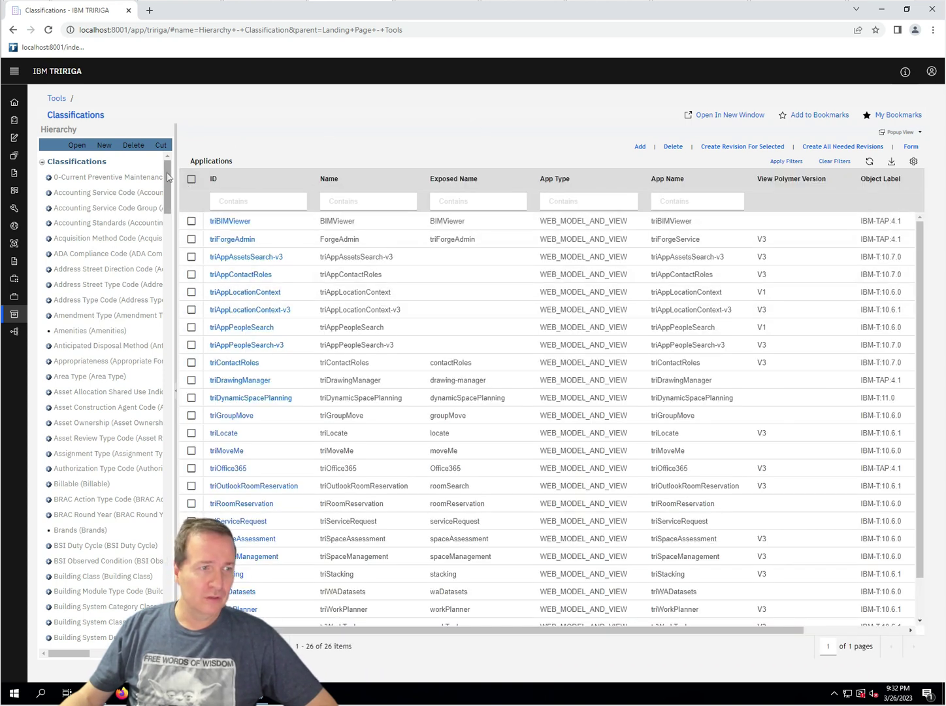
left_click_drag(168, 186, 213, 571)
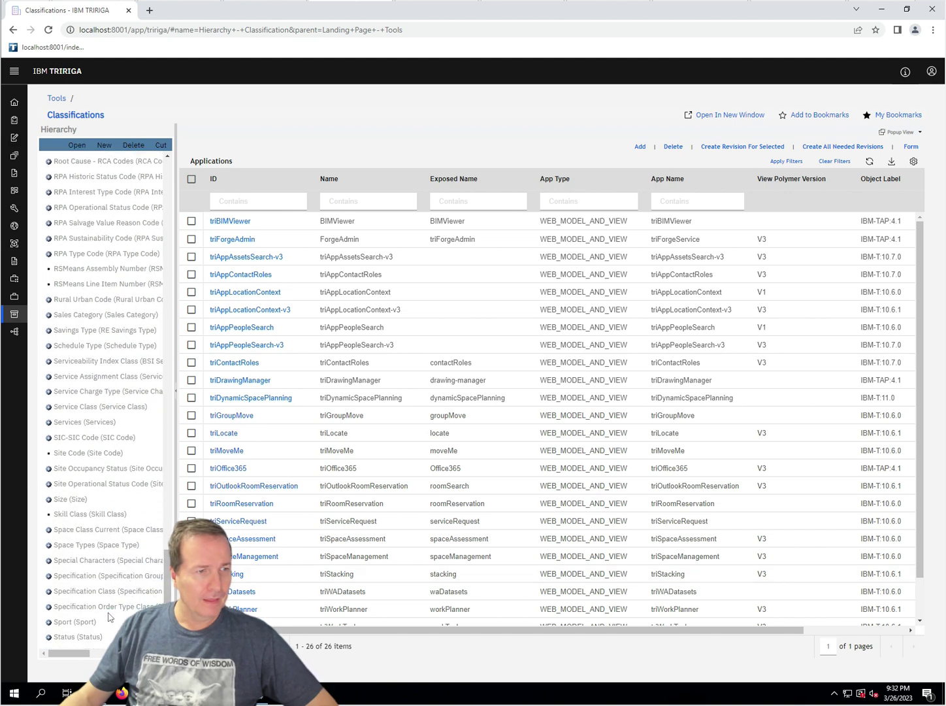
left_click(48, 622)
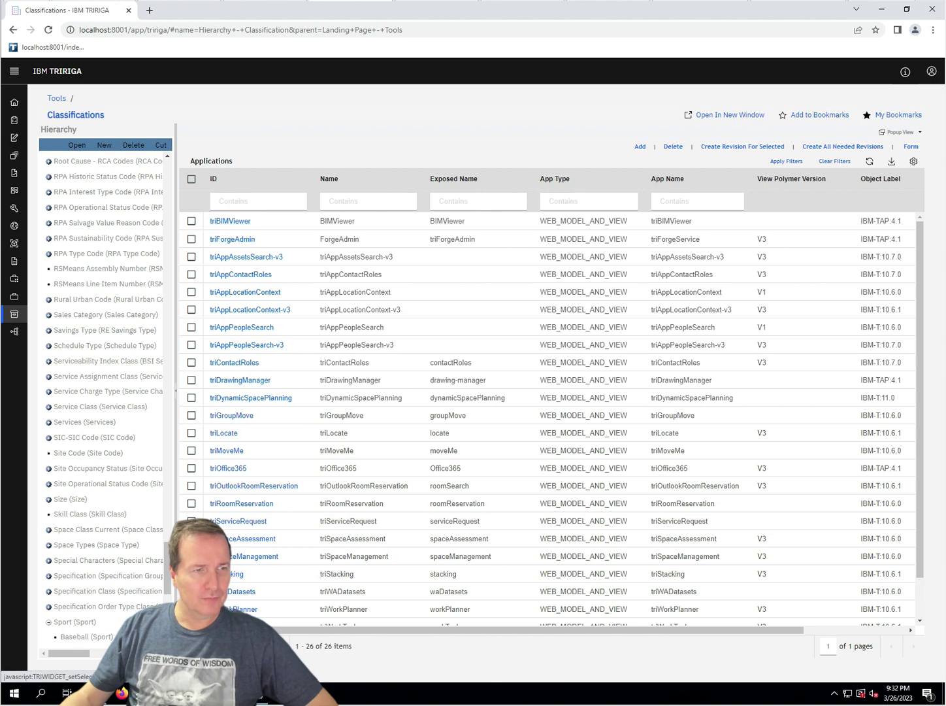
scroll(164, 565, "down", 3)
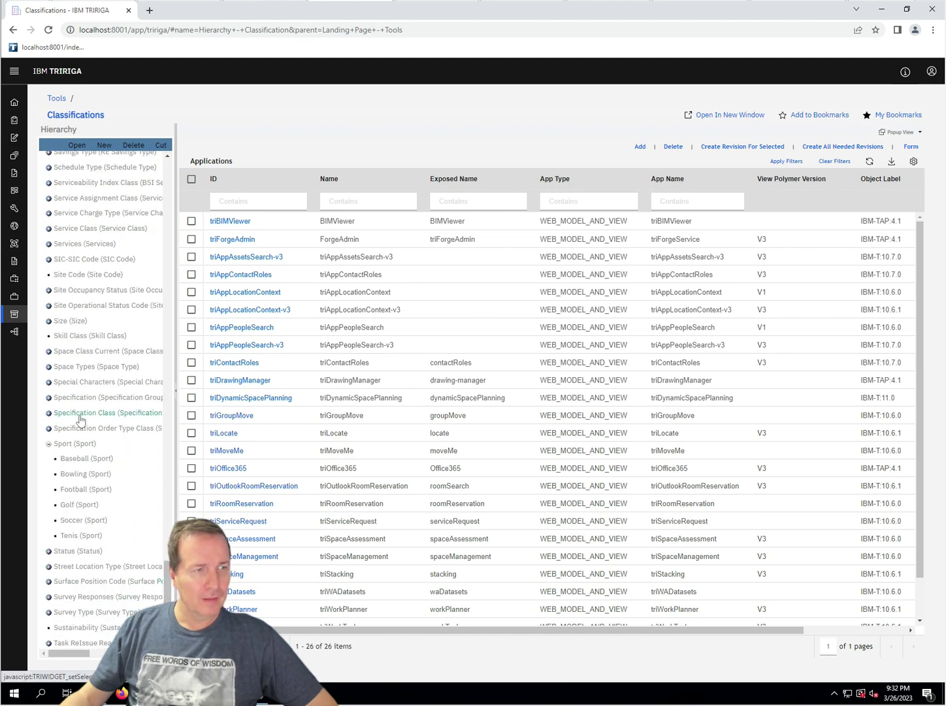
left_click(72, 445)
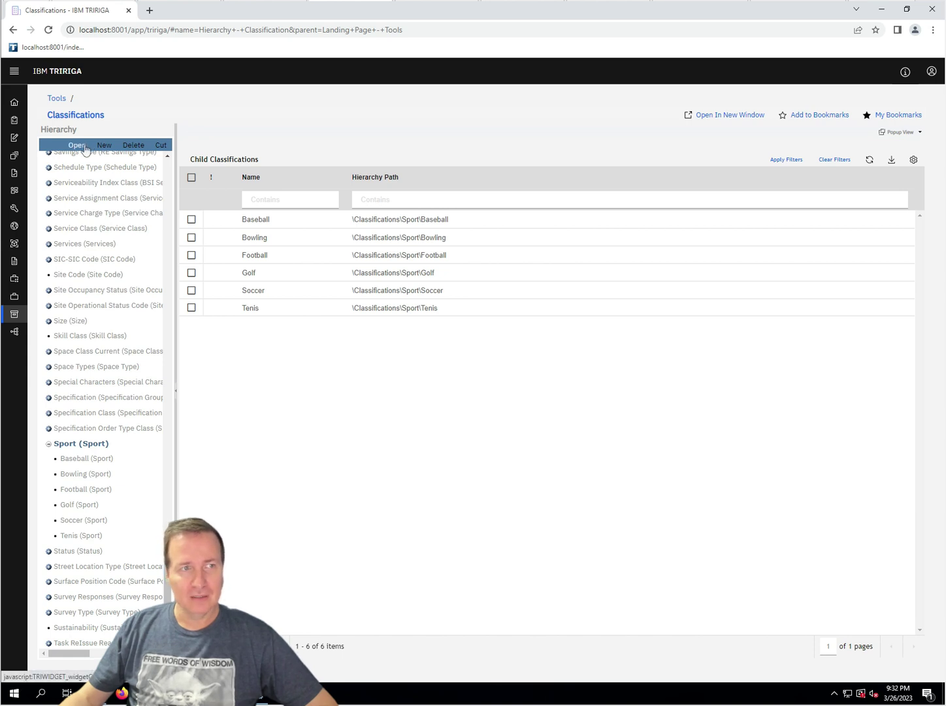
Set the Baseball classification's Sport Type to Team, then save and close the record.
left_click(249, 223)
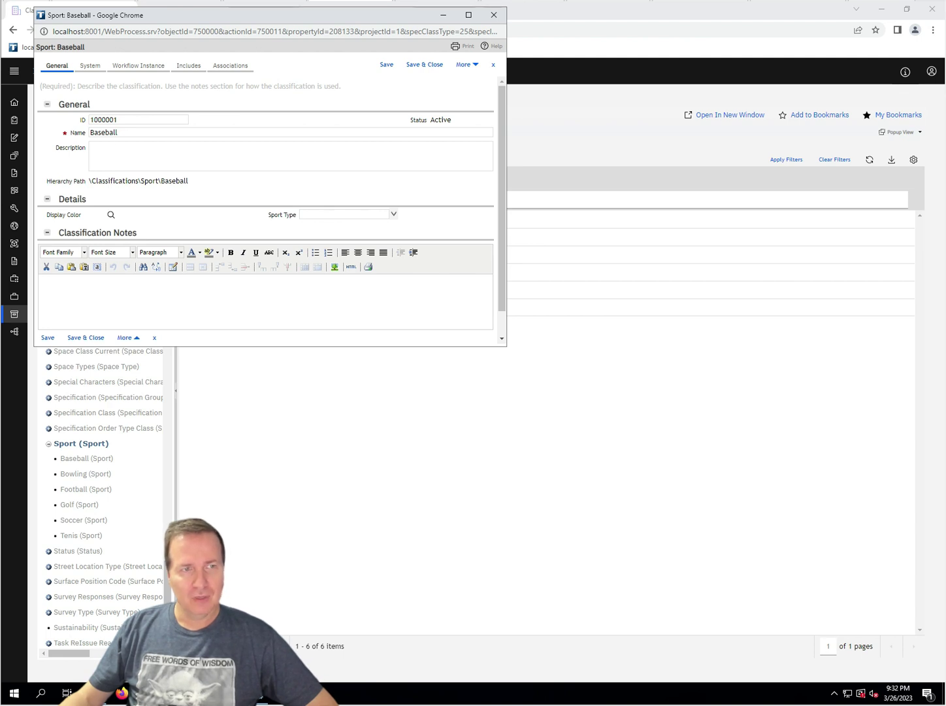
left_click(344, 215)
left_click(393, 214)
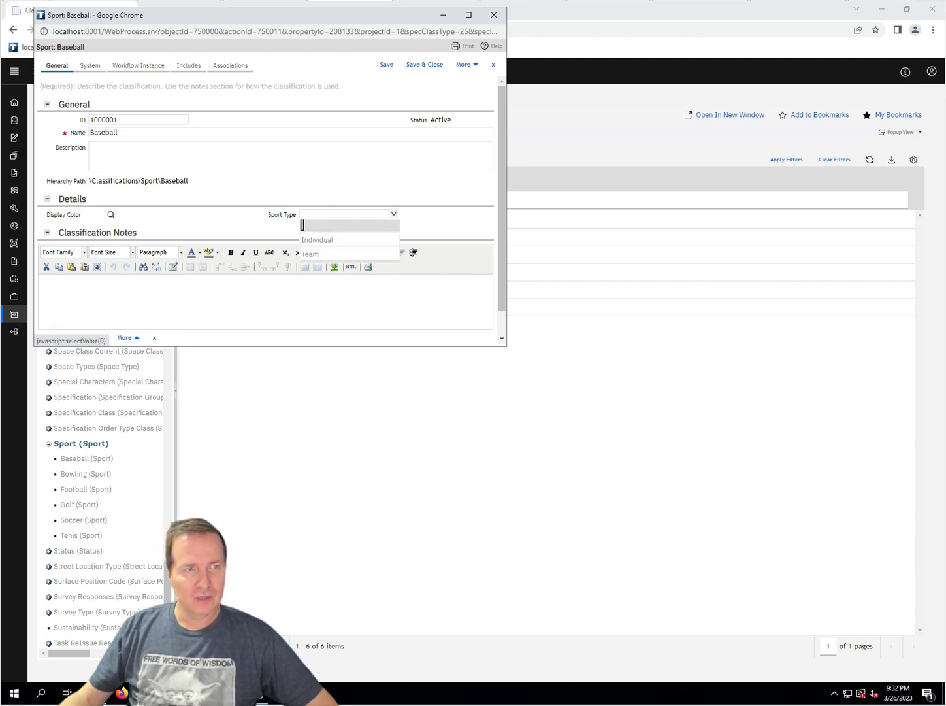
left_click(304, 254)
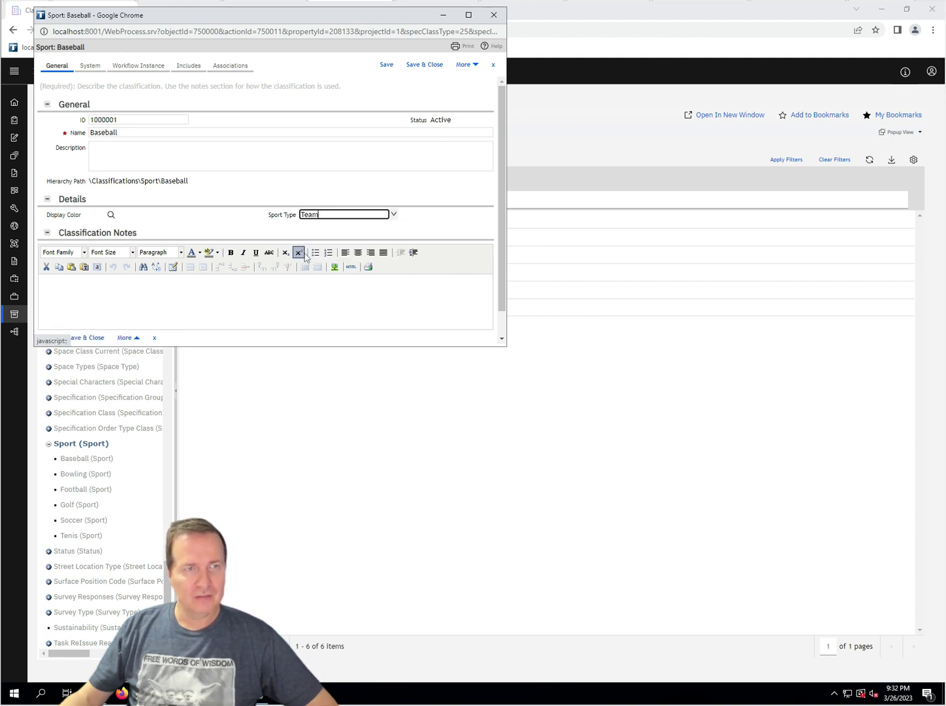
left_click(419, 66)
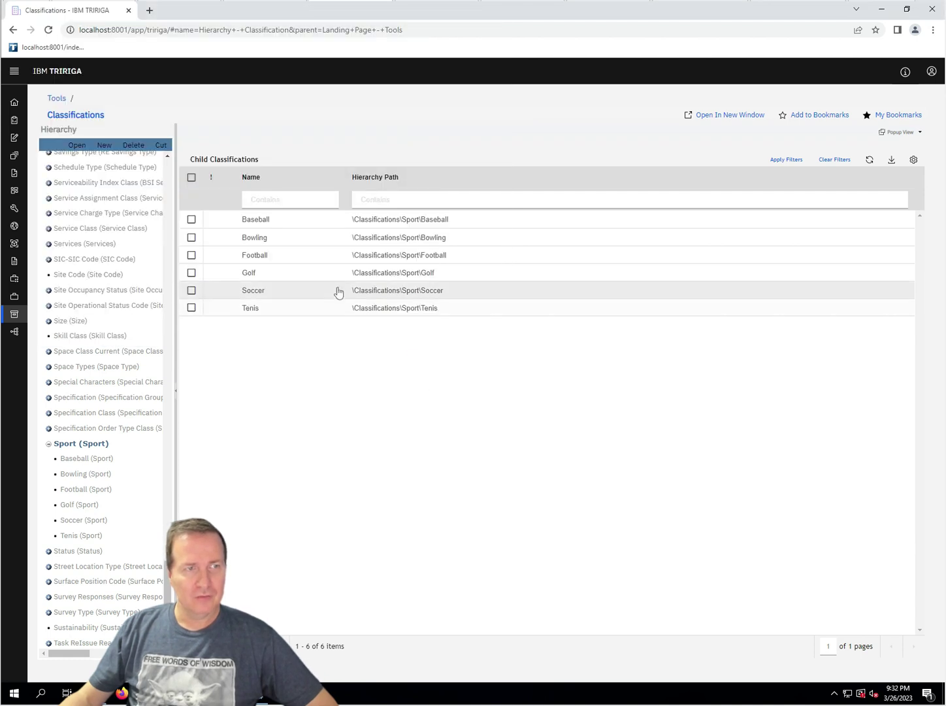
Set the Bowling classification's Sport Type to Individual, then save and close the record.
left_click(396, 239)
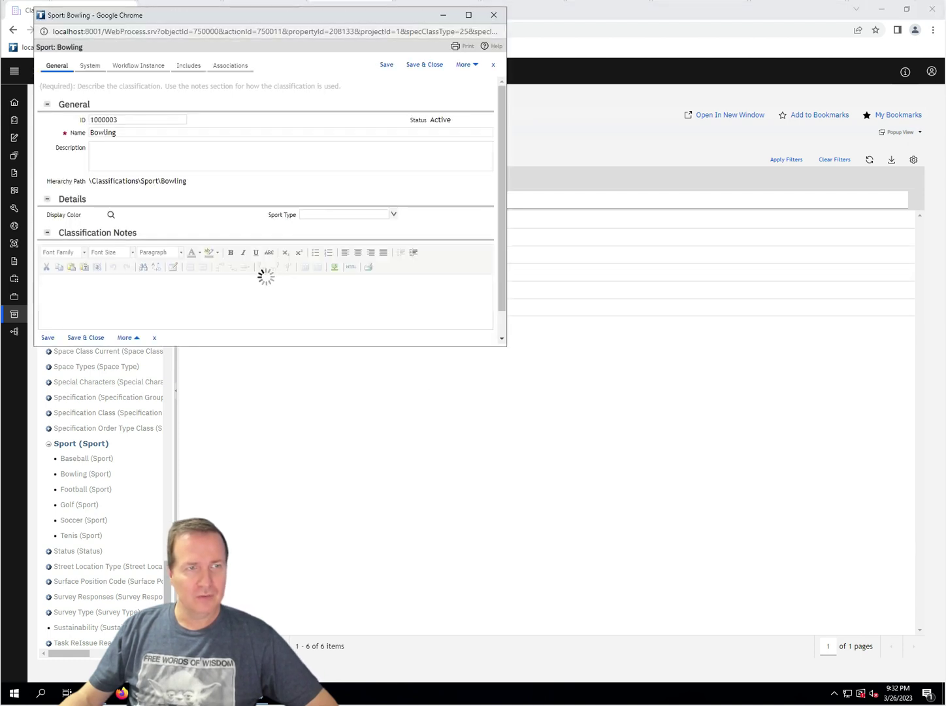
left_click(392, 215)
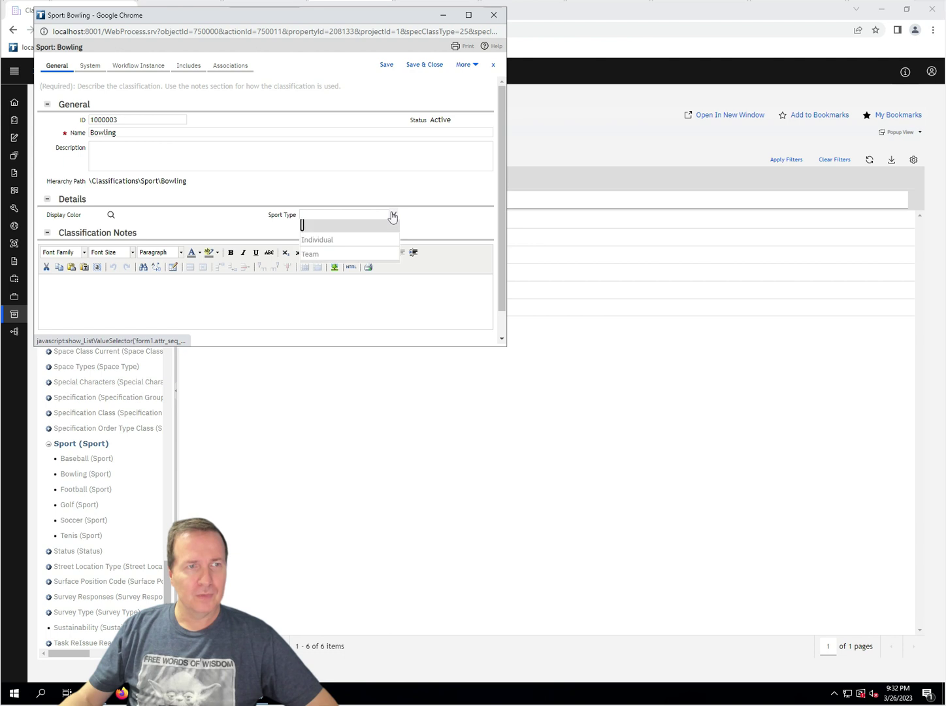
left_click(334, 242)
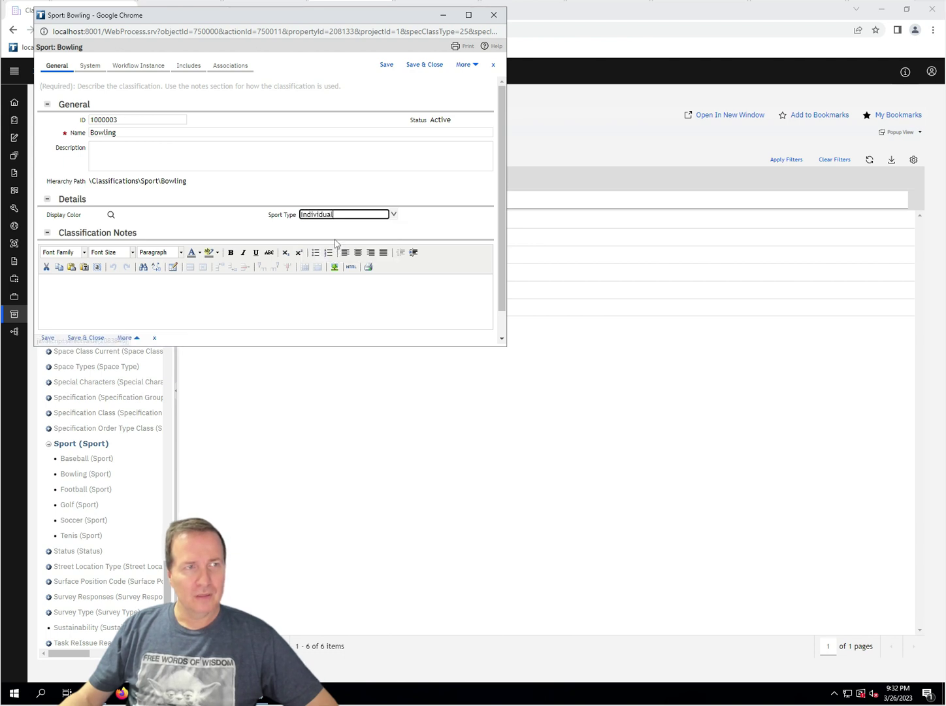
left_click(419, 63)
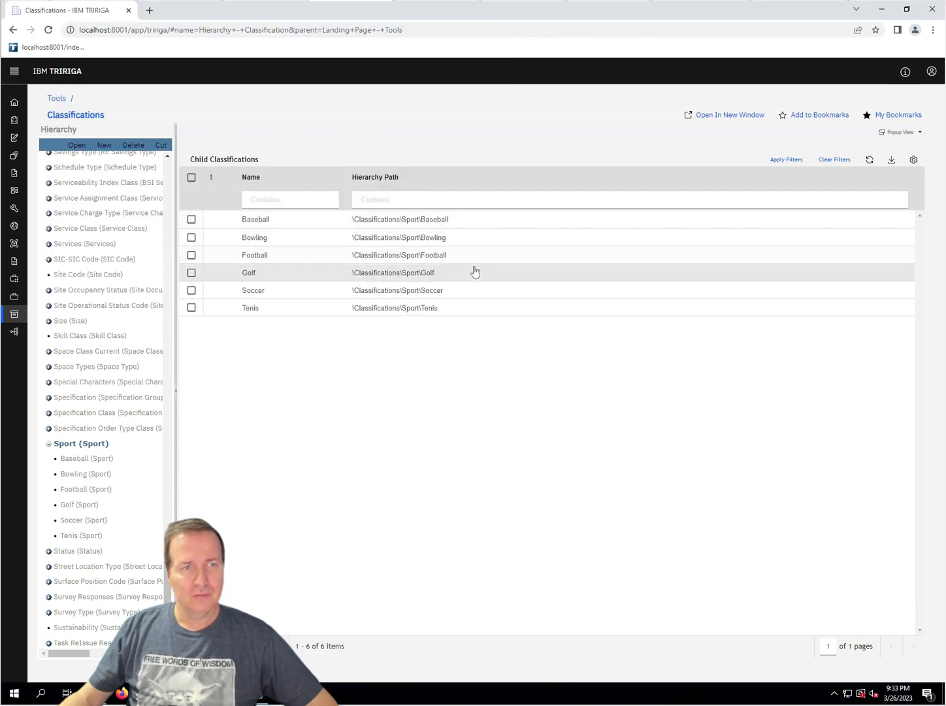
Set the Football classification's Sport Type to Team, then save and close the record.
left_click(419, 259)
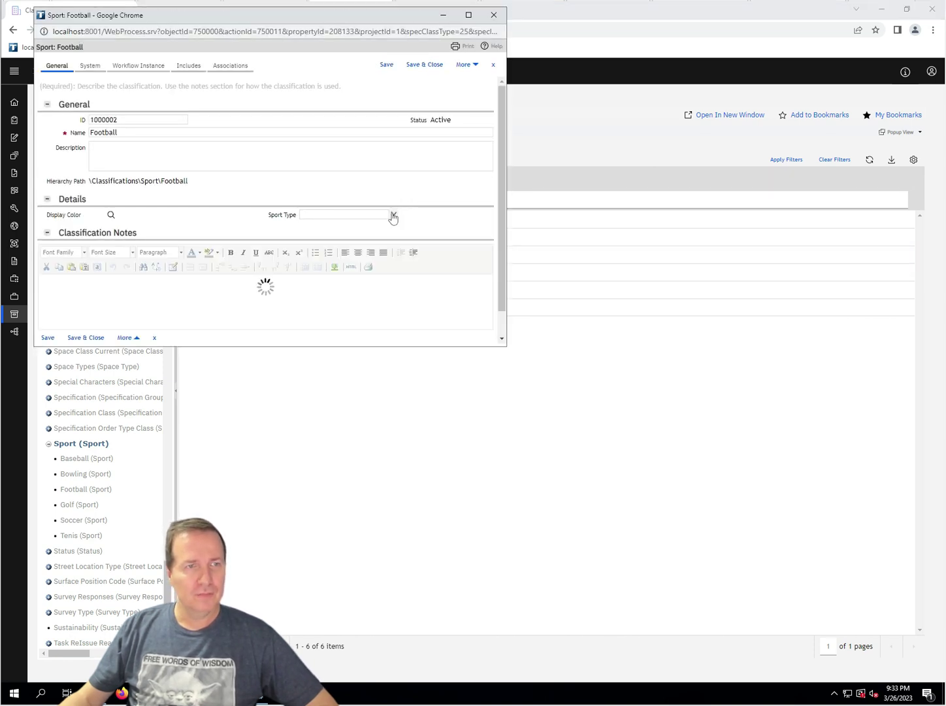
left_click(394, 214)
left_click(345, 253)
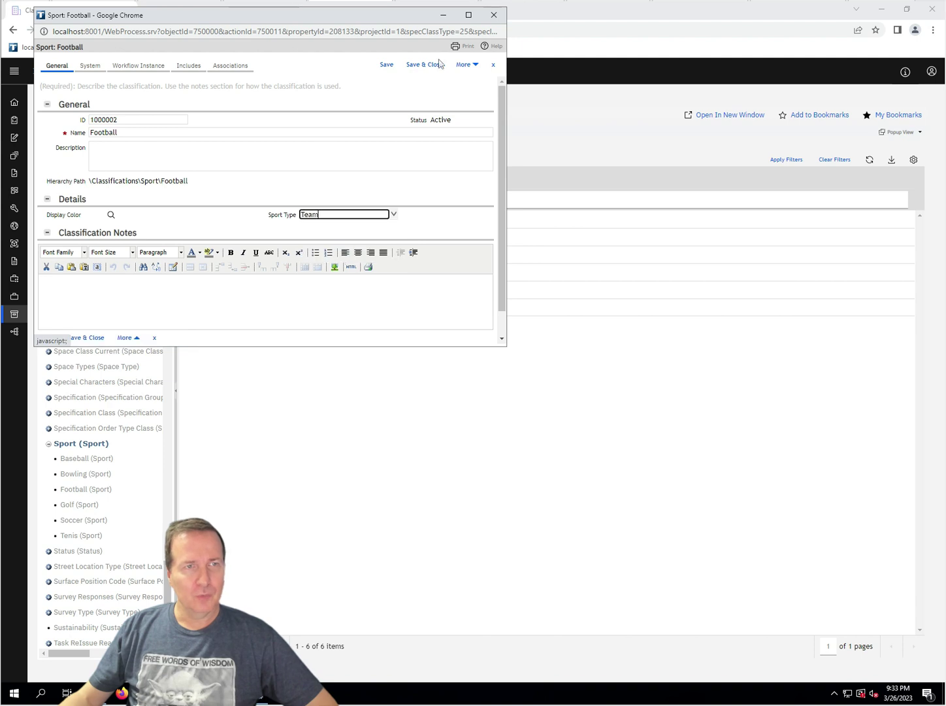
left_click(420, 65)
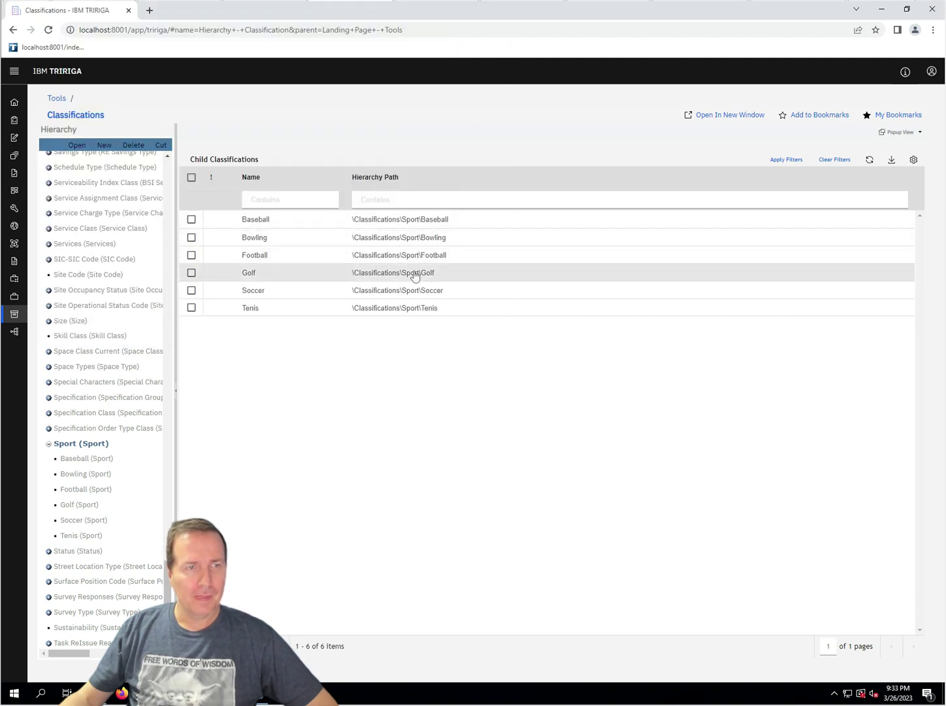
Set the Golf classification's Sport Type to Individual, then save and close the record.
left_click(408, 277)
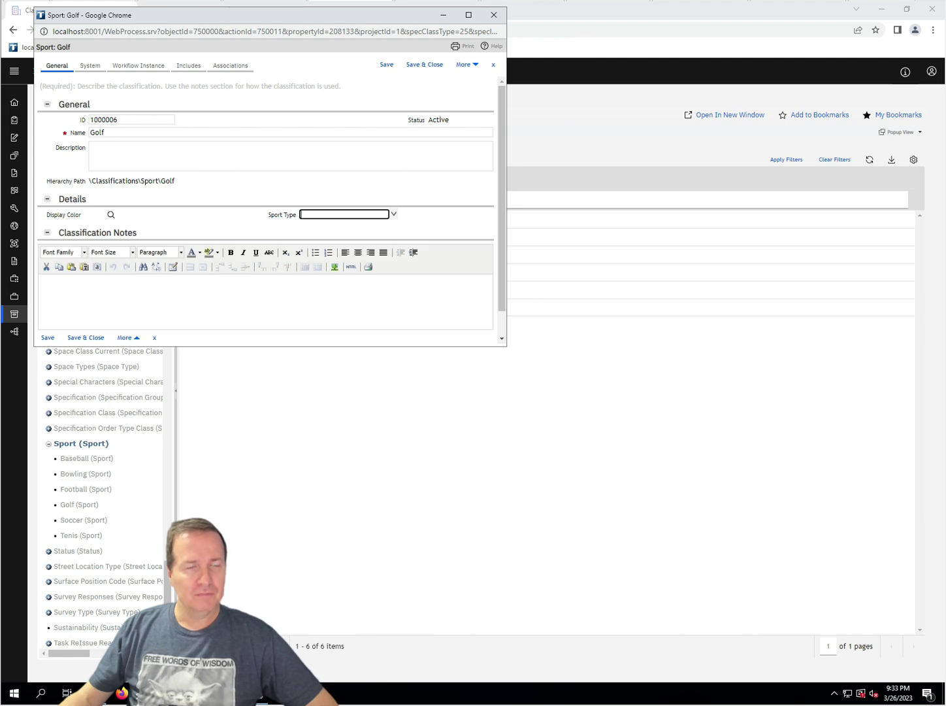
left_click(393, 214)
left_click(359, 241)
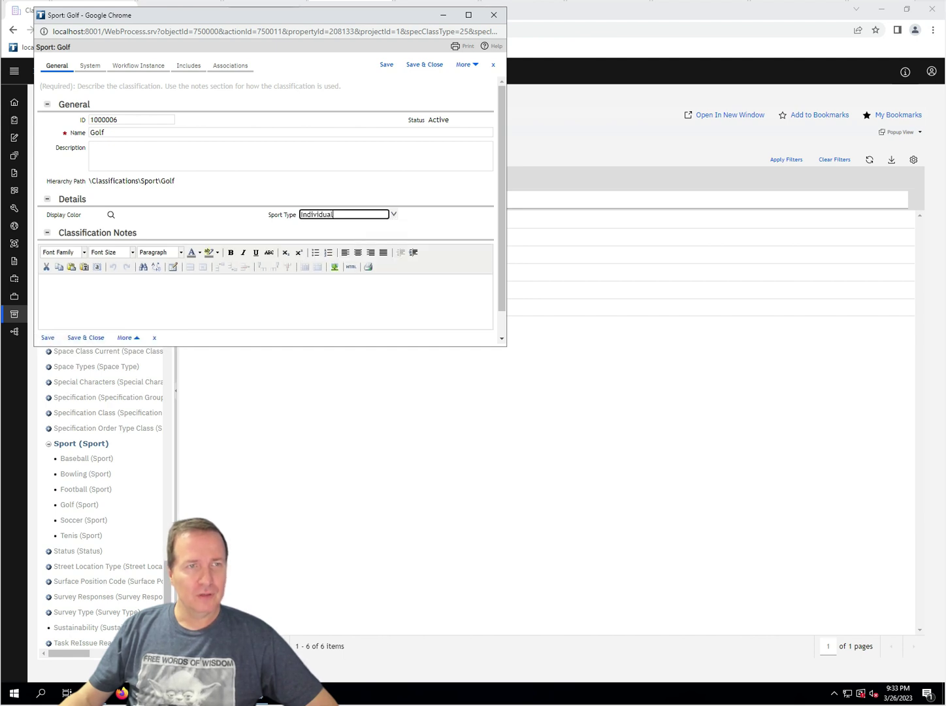
left_click(417, 65)
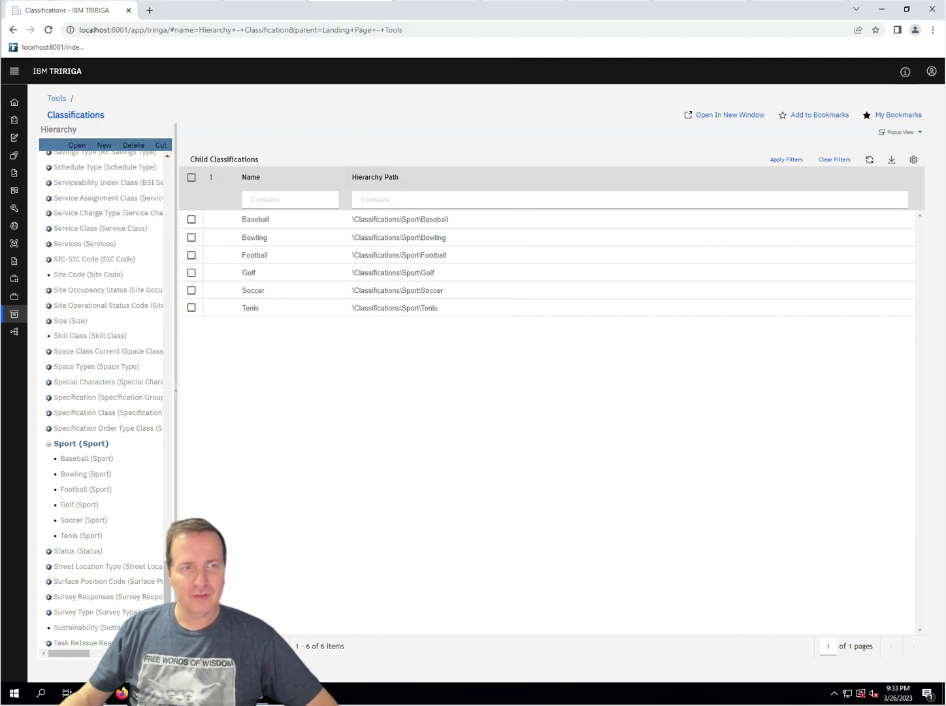
Set the Soccer classification's Sport Type to Team, then save and close the record.
left_click(407, 297)
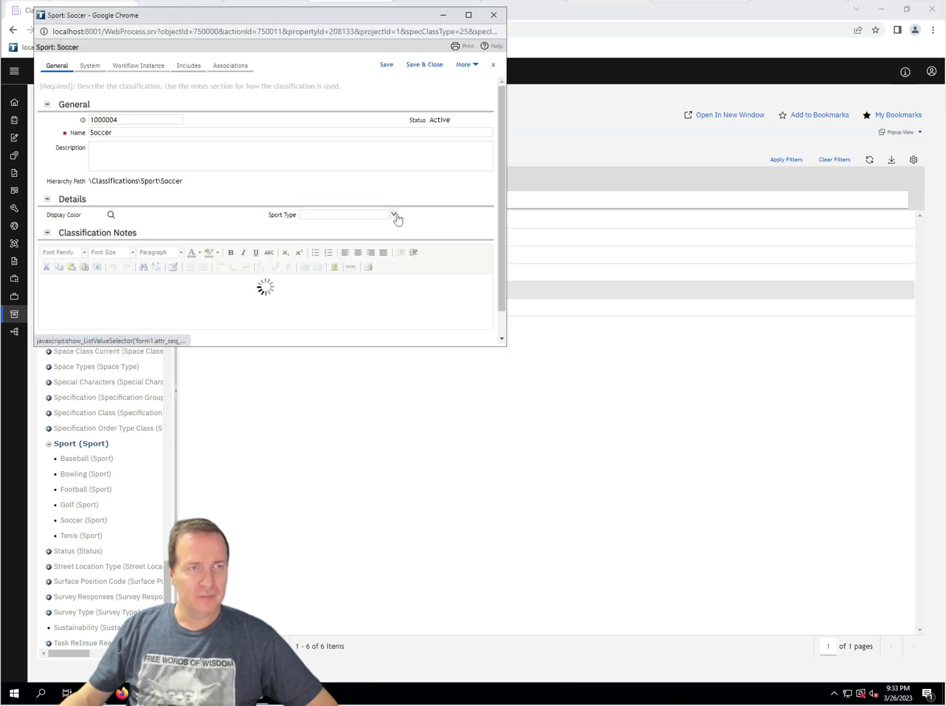
left_click(394, 215)
left_click(337, 254)
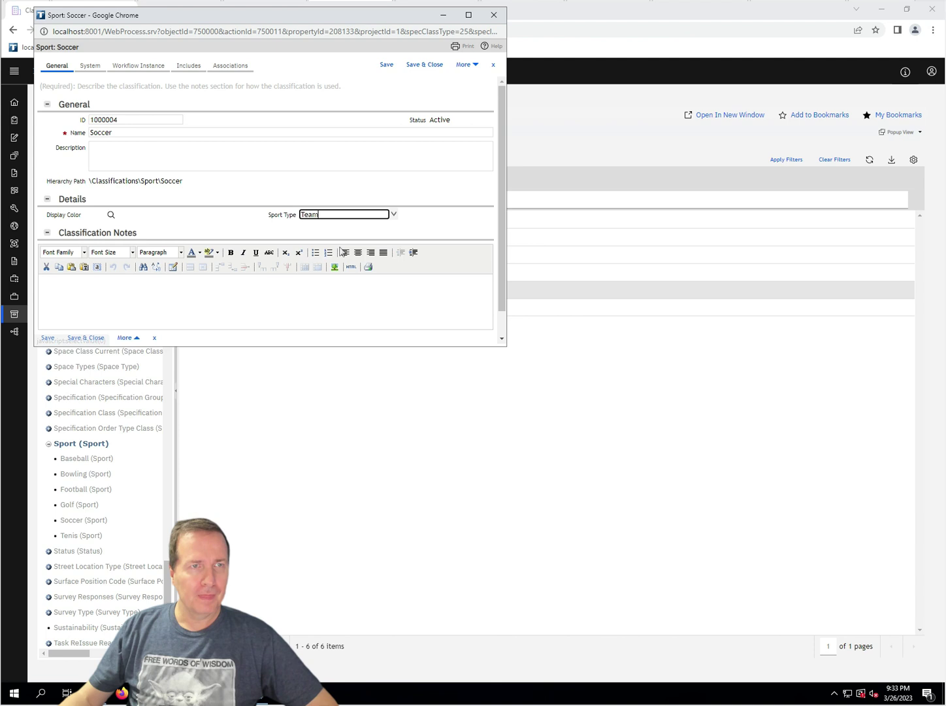
left_click(421, 65)
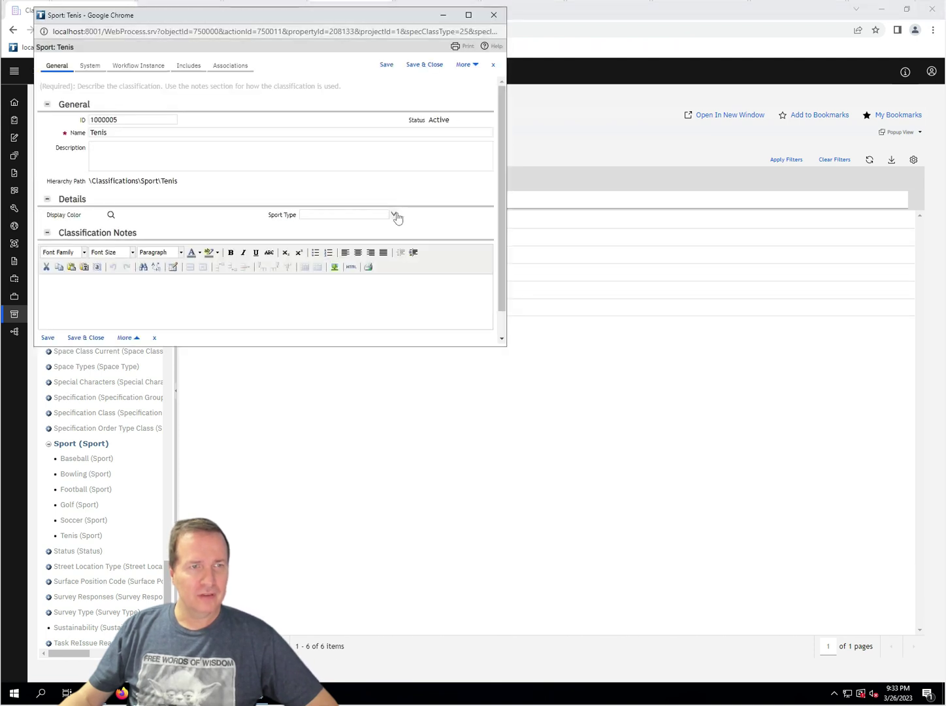
Set the Tenis classification's Sport Type to Individual and save it, then reopen the record to check the value and close it.
left_click(394, 215)
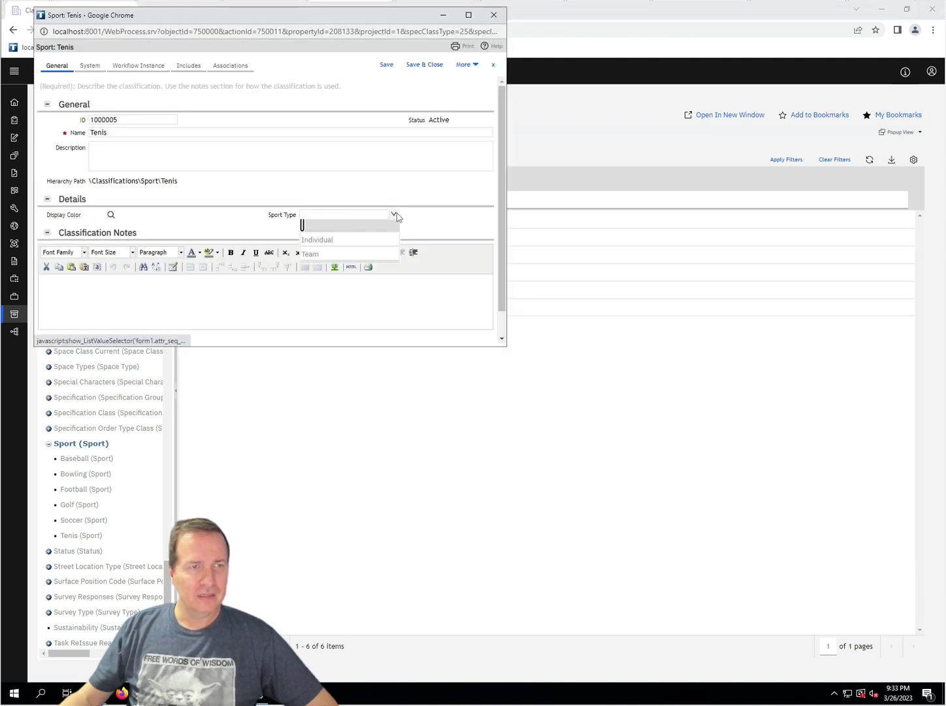
left_click(333, 243)
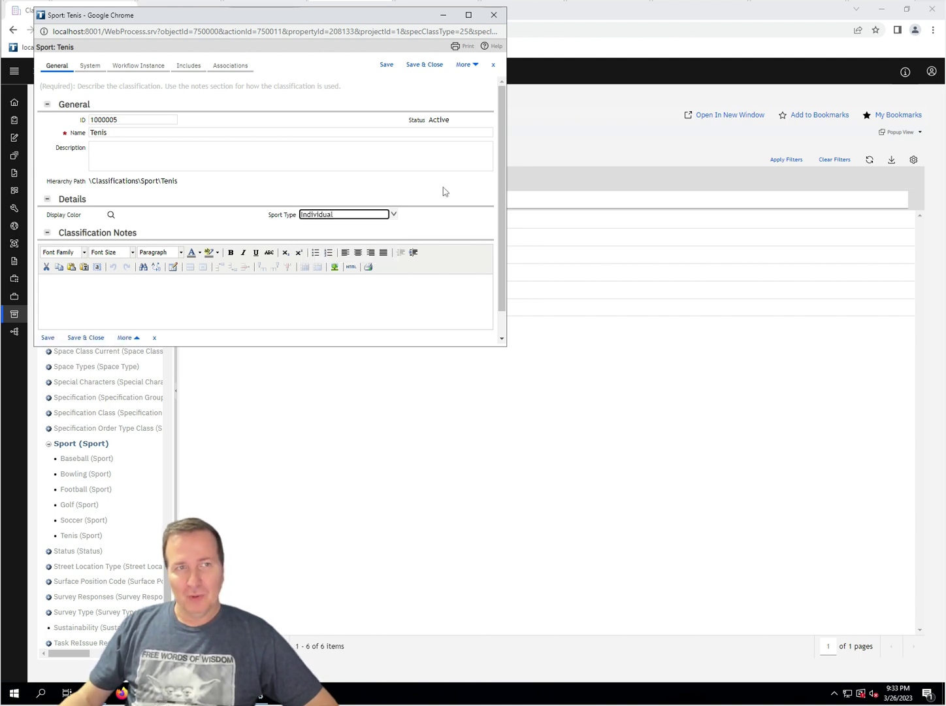
left_click(413, 68)
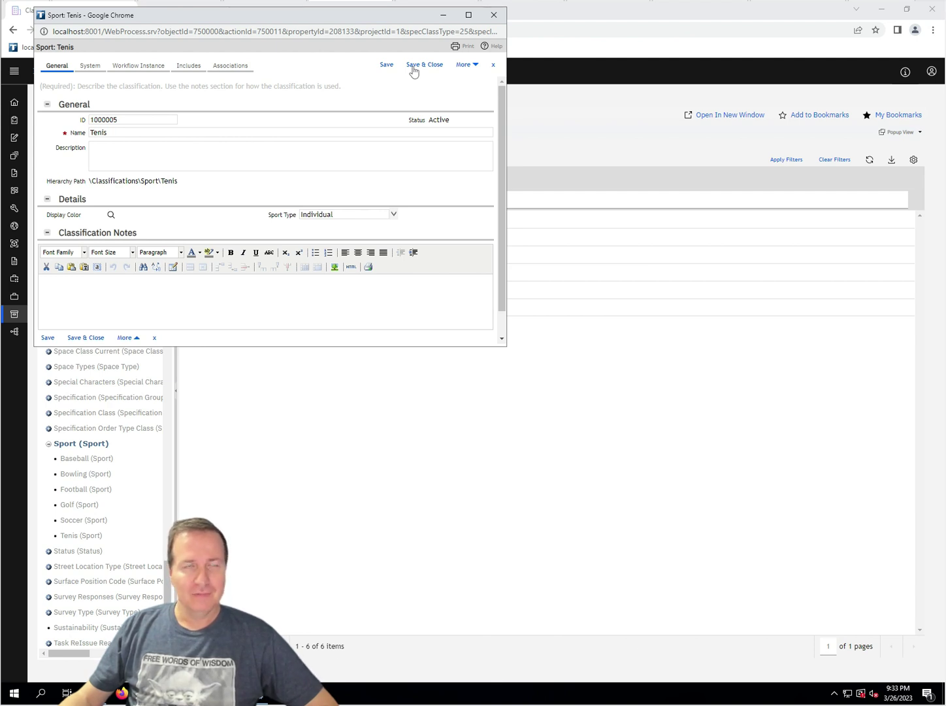
left_click_drag(411, 78, 495, 64)
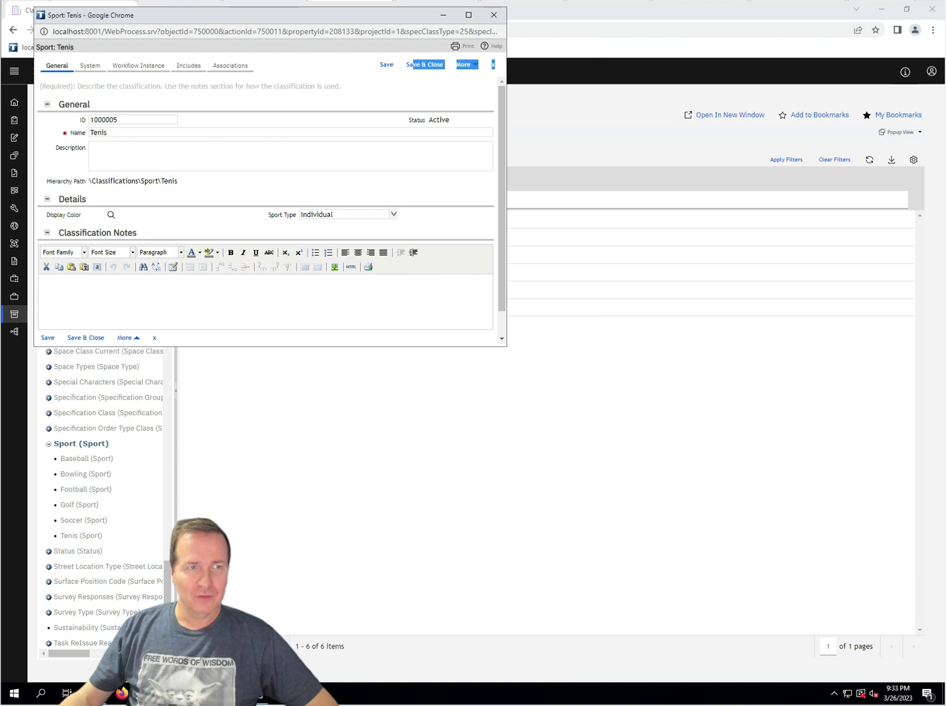
left_click(421, 65)
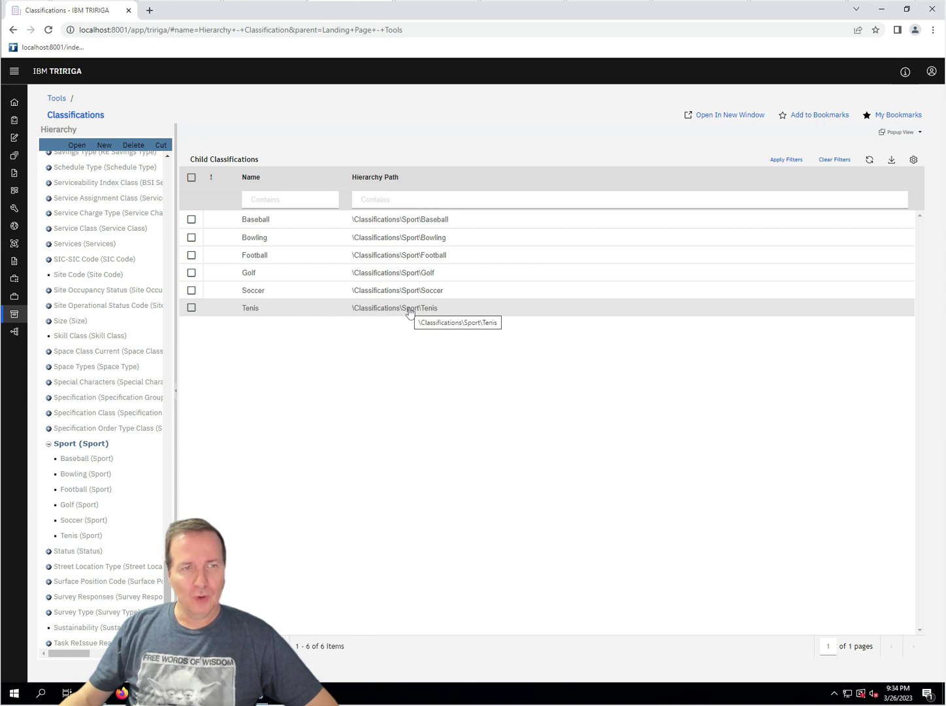
left_click(364, 311)
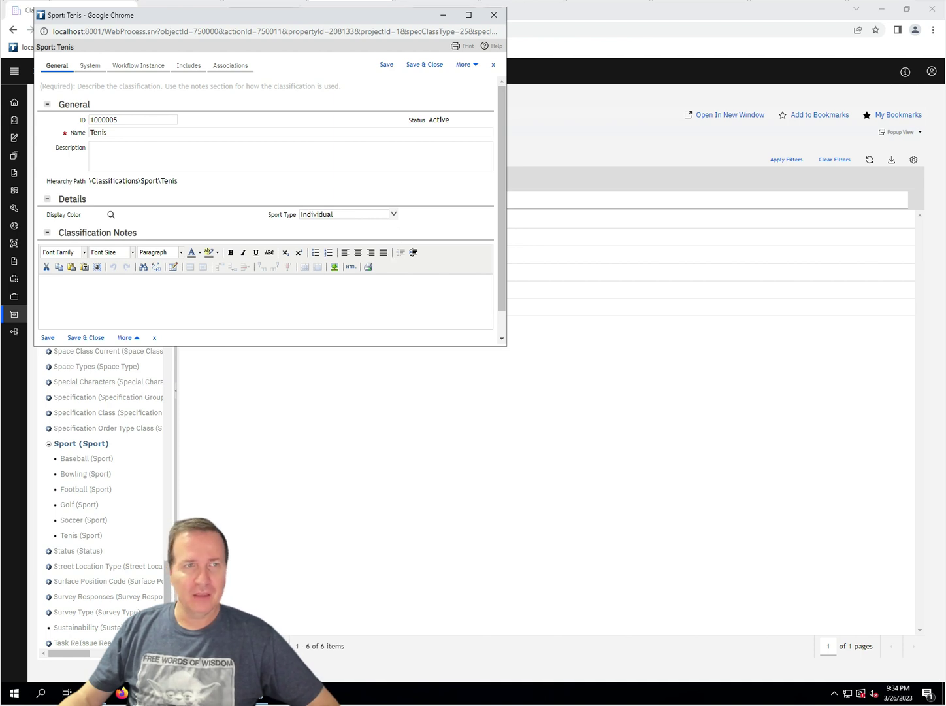
left_click(493, 15)
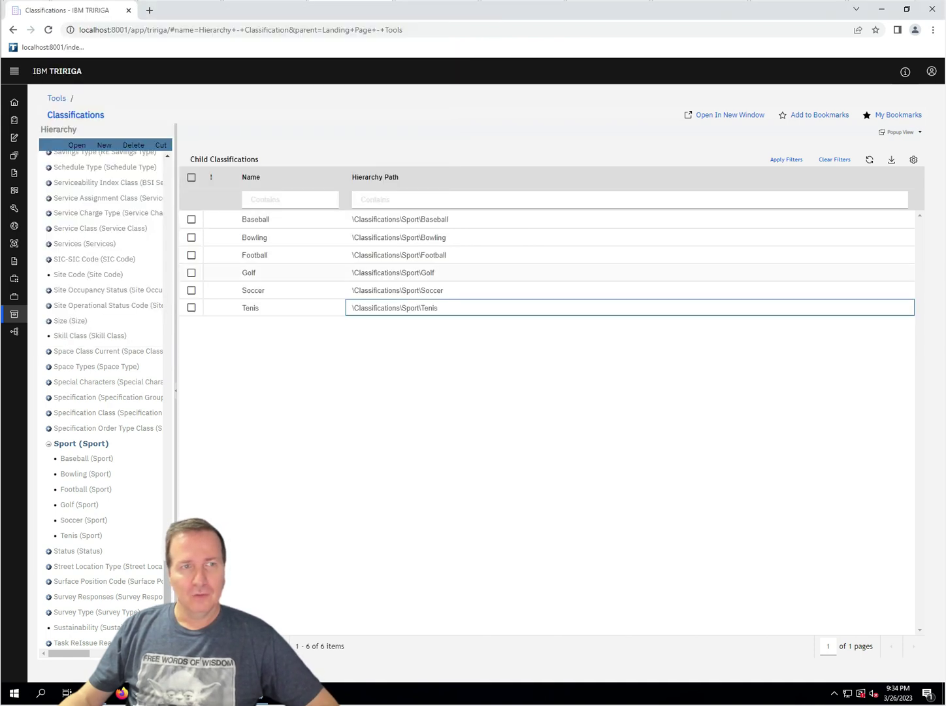